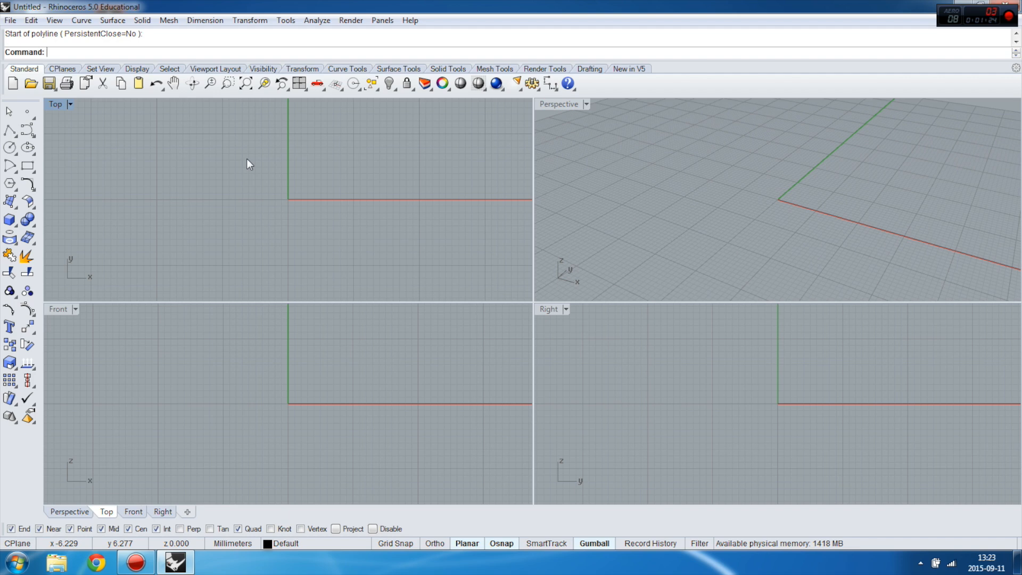
Maximize the Top viewport and start a polyline at the origin, entering 0 as the start point.
click(9, 130)
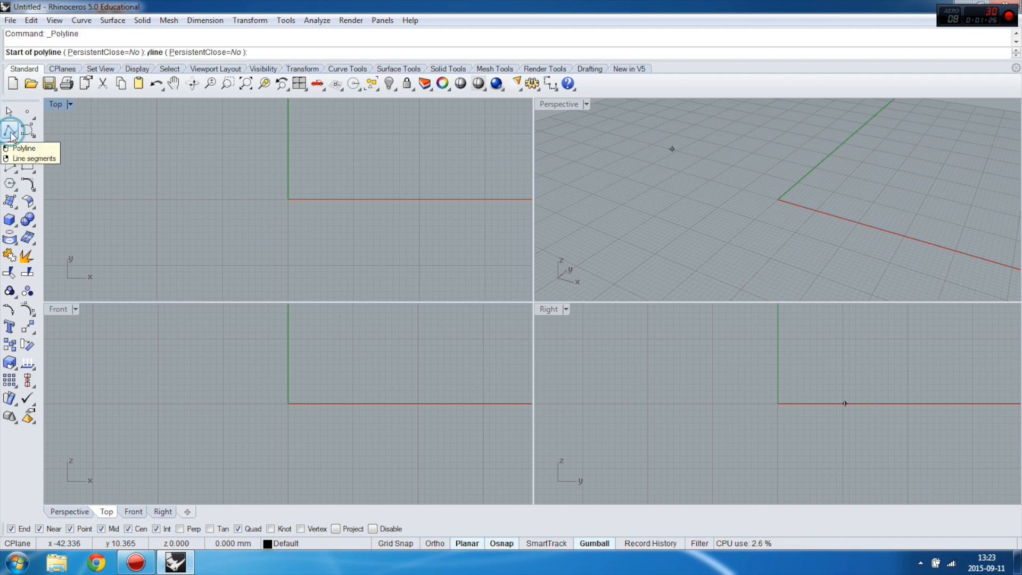
double_click(56, 105)
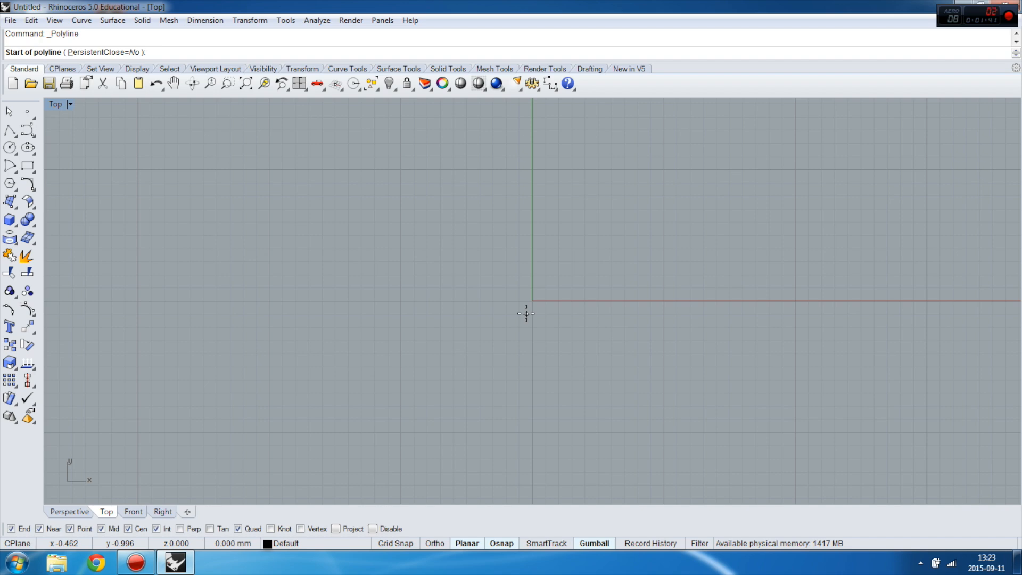
text(~0)
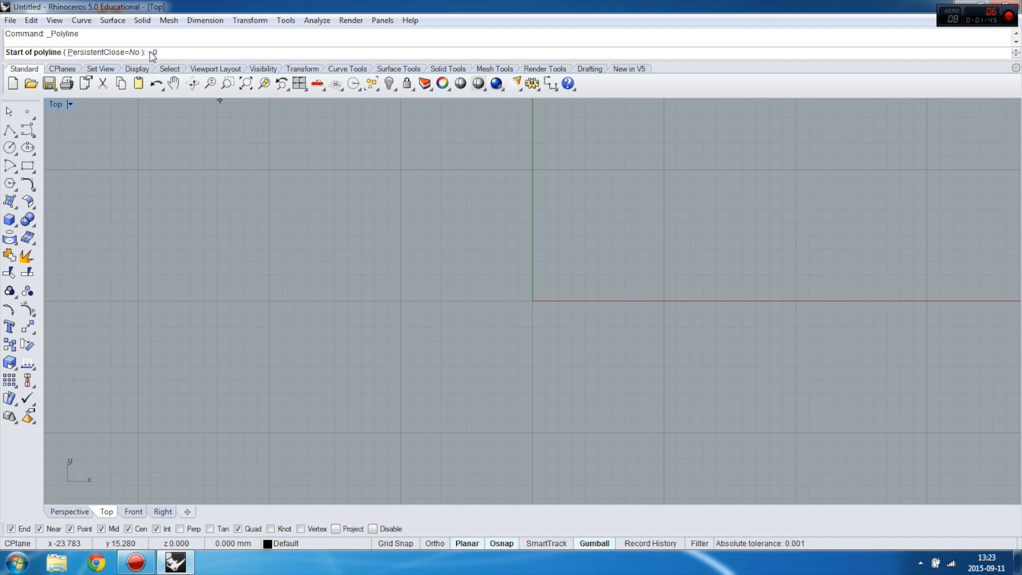
key(Return)
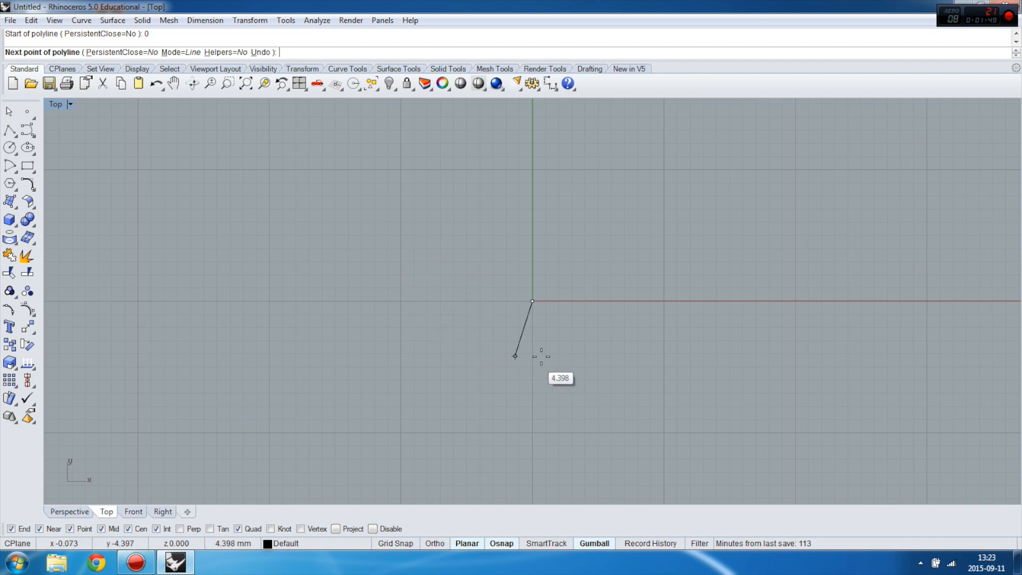
Draw the polyline's first segment 20 mm long from the origin along the positive X axis, constrained with Ortho.
scroll(530, 301, up, 3)
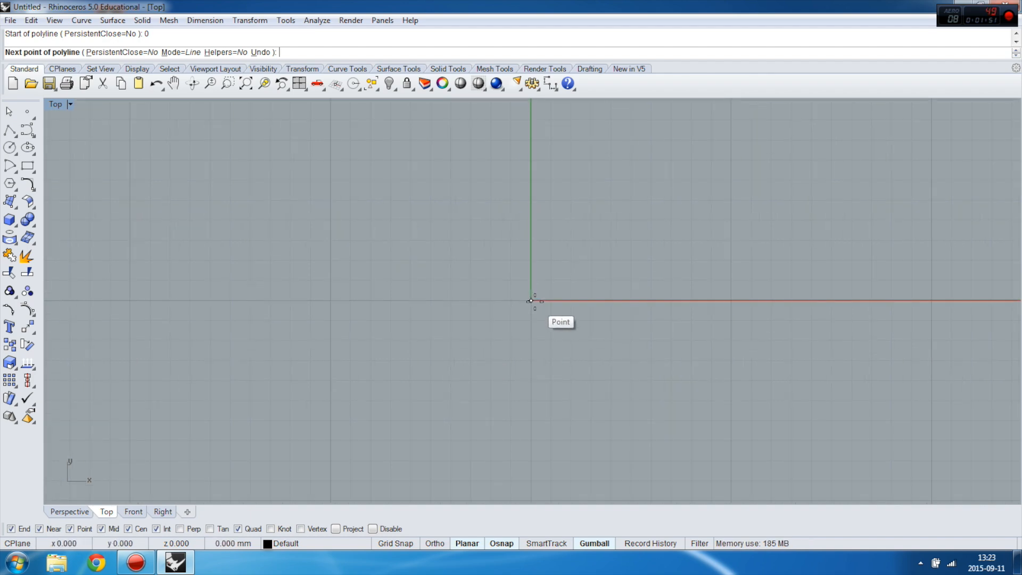
scroll(525, 299, down, 3)
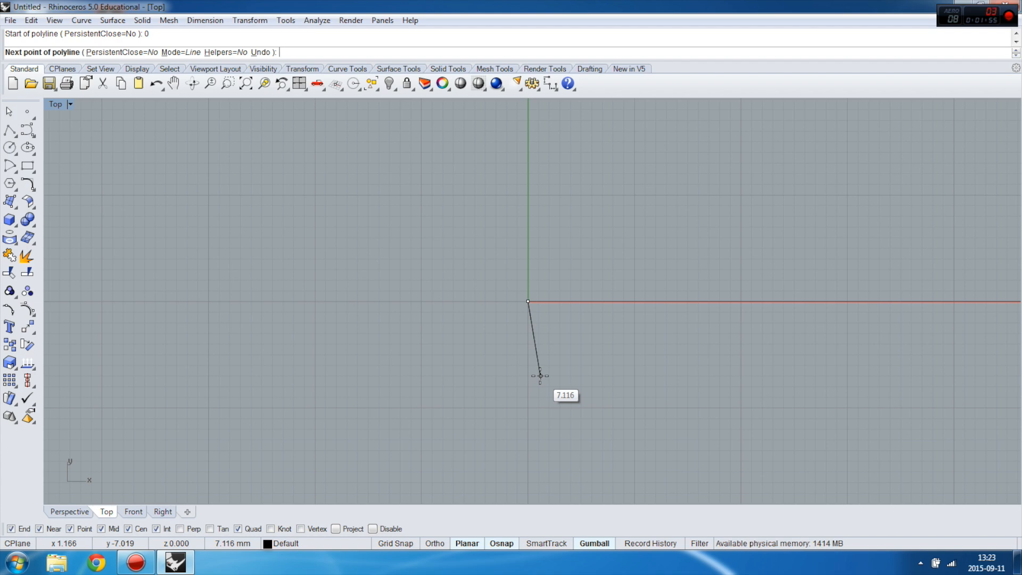
scroll(271, 294, down, 3)
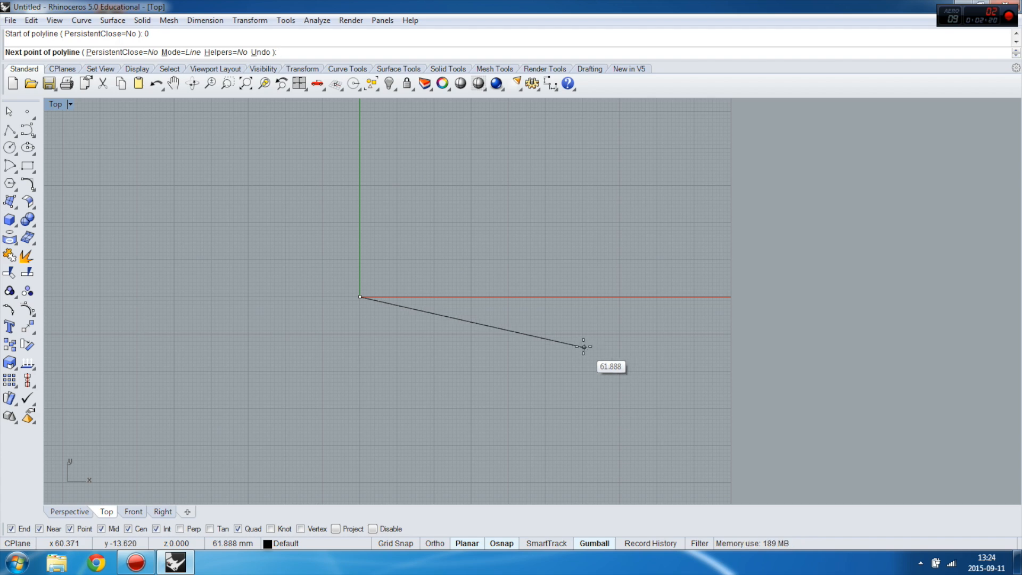
scroll(436, 341, down, 3)
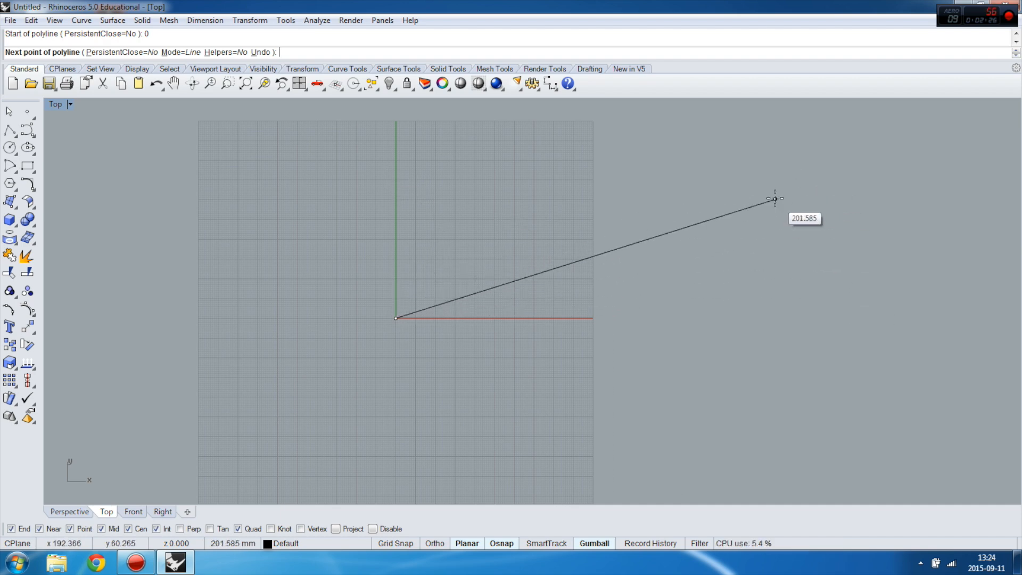
text(20)
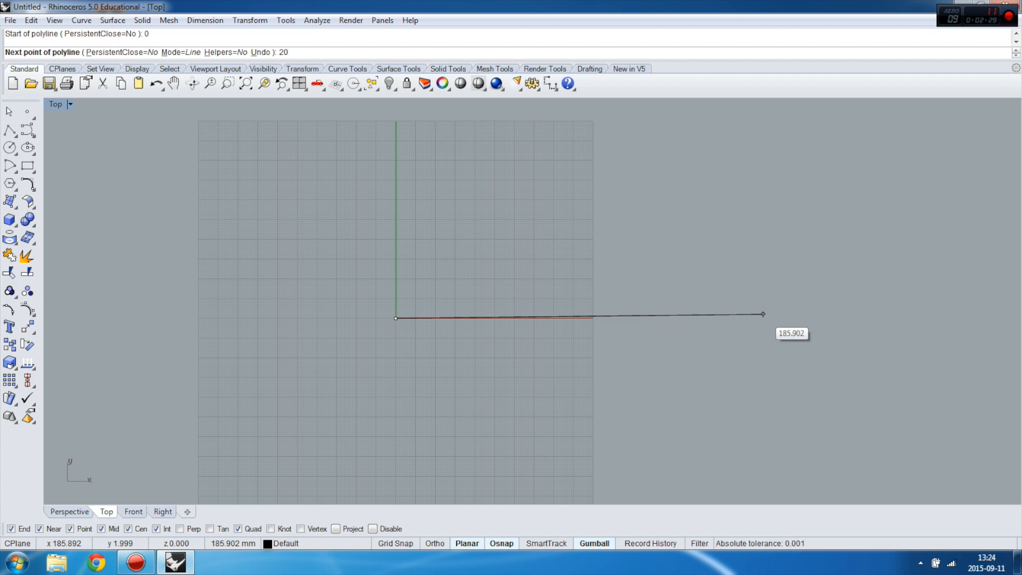
key(Return)
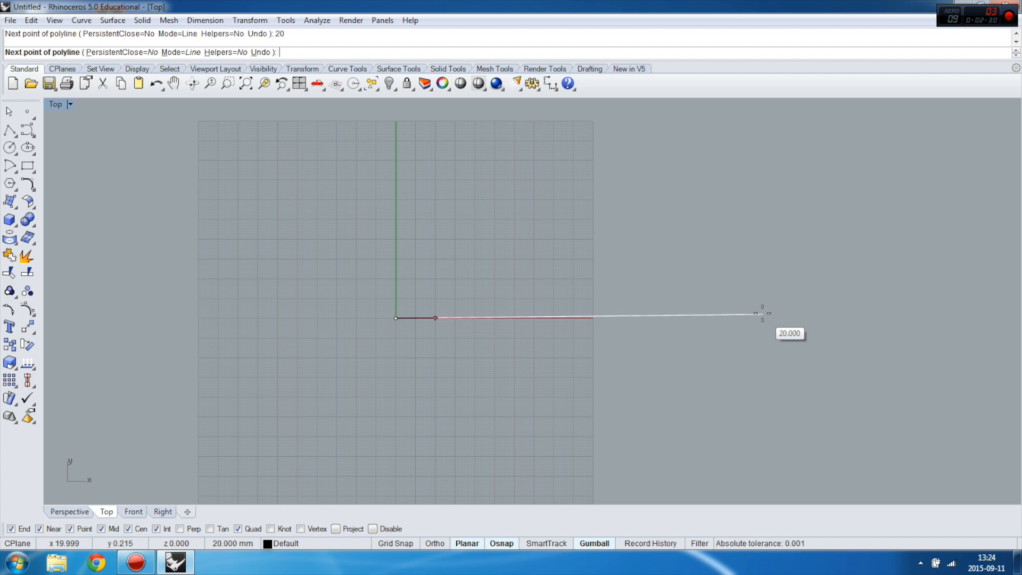
scroll(445, 322, up, 4)
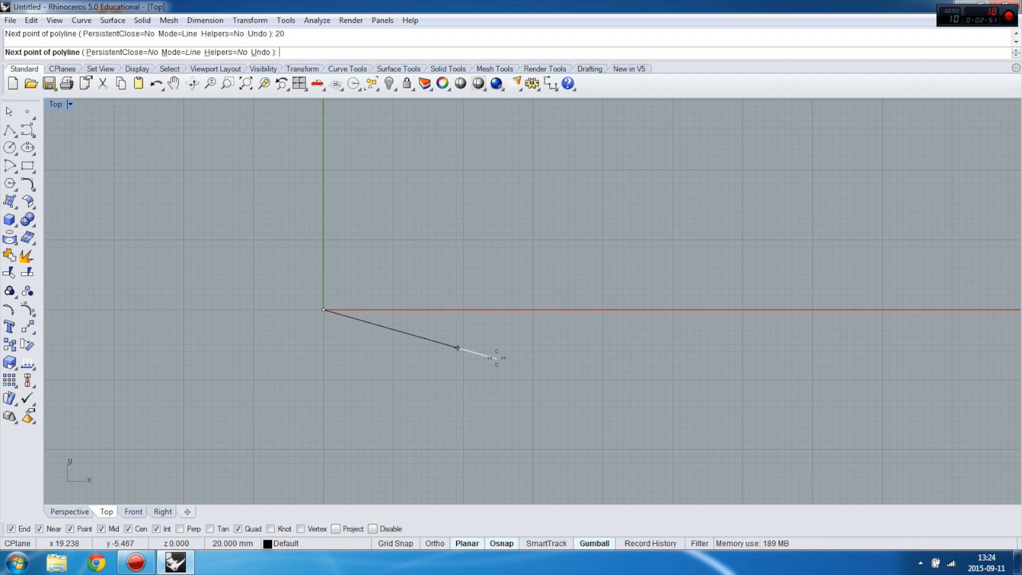
click(435, 543)
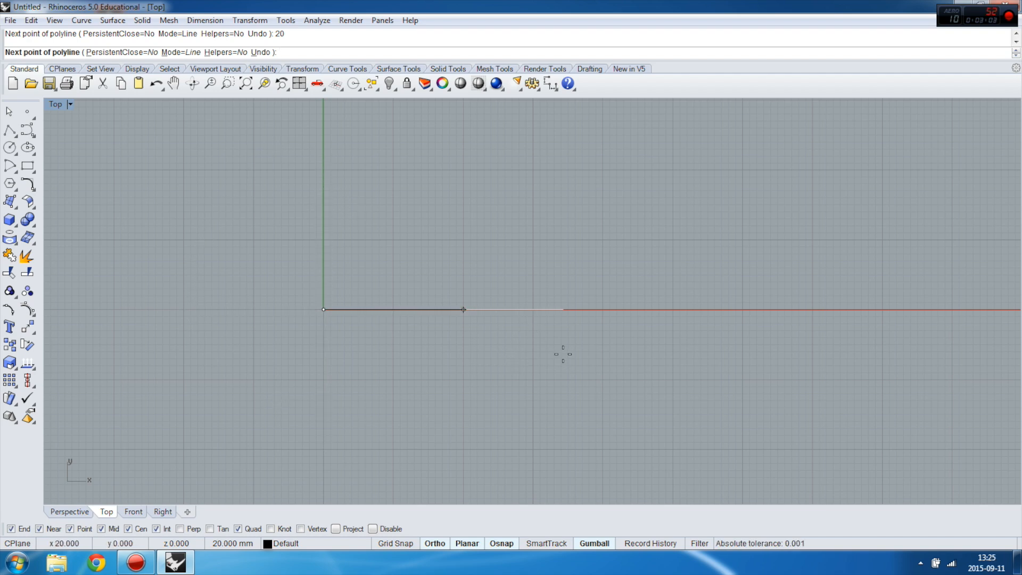
click(435, 544)
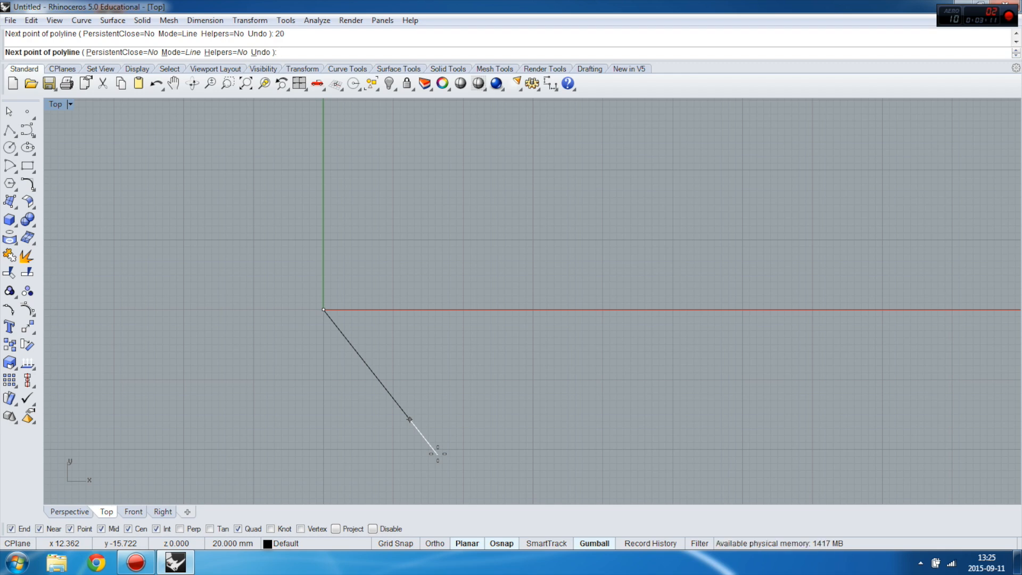
key(shift)
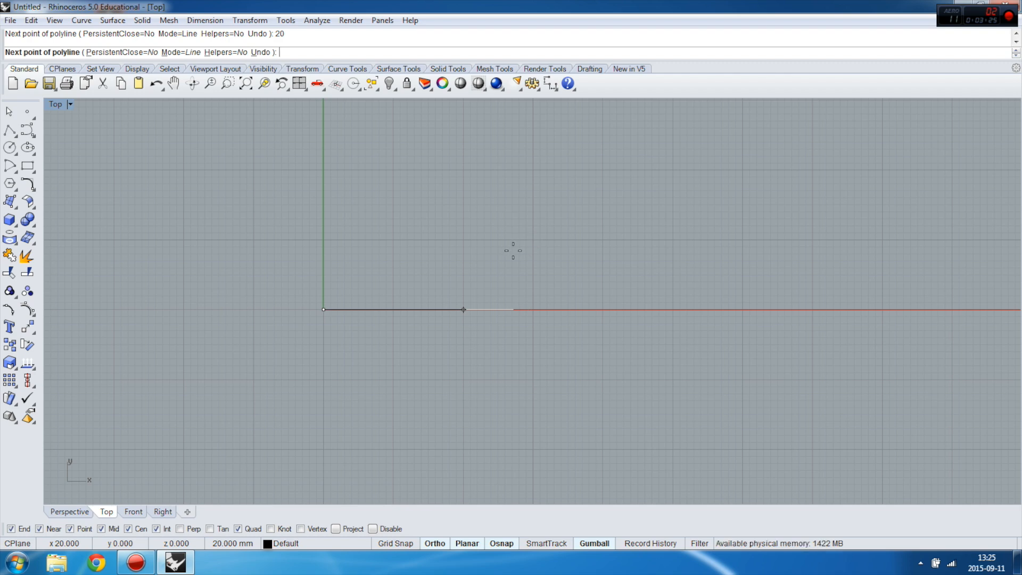
click(513, 250)
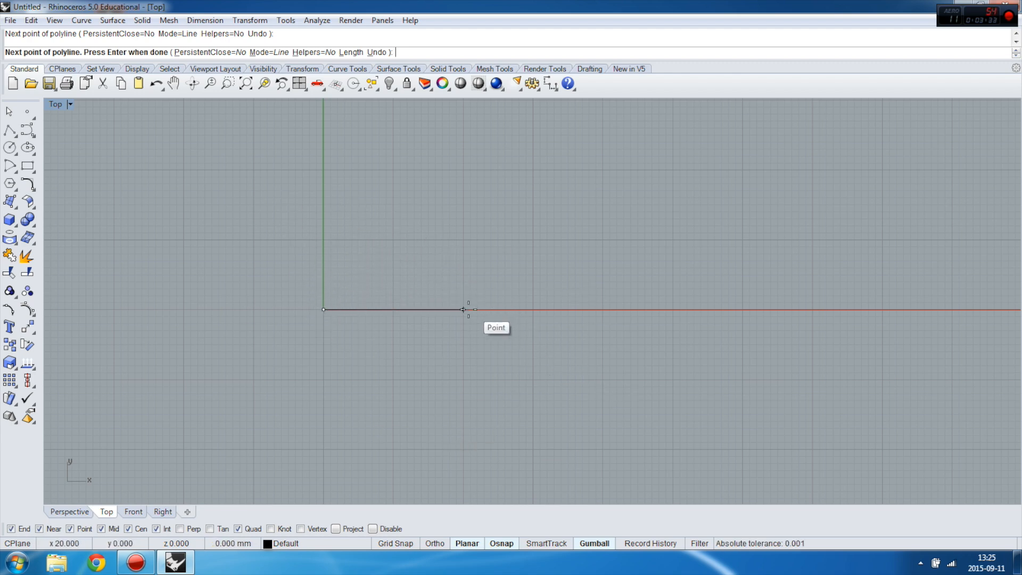
Add a 30 mm polyline segment rising at a 45-degree angle, with the angle constraint entered as <45.
scroll(442, 331, down, 1)
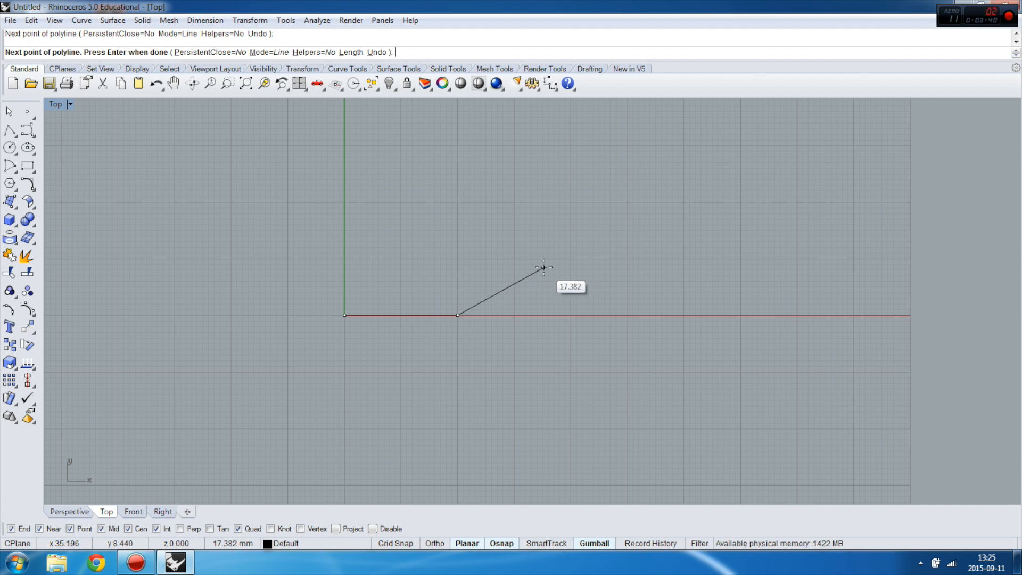
text(30)
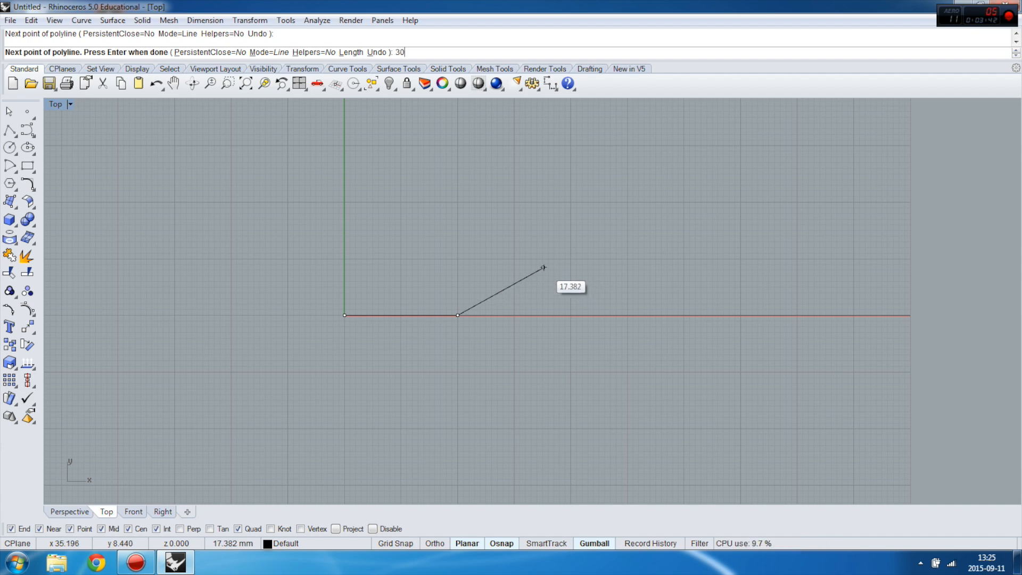
key(Return)
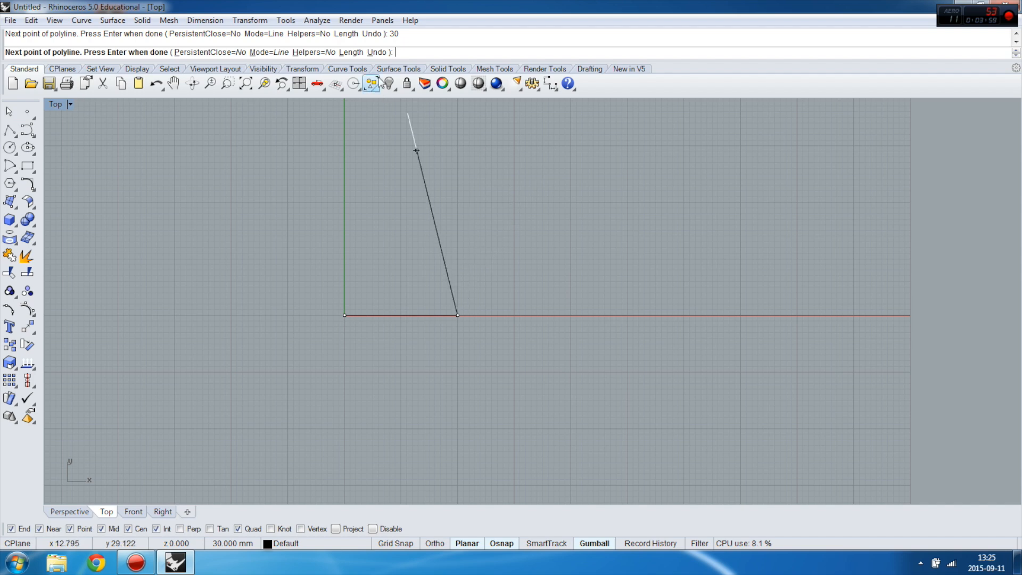
key(F8)
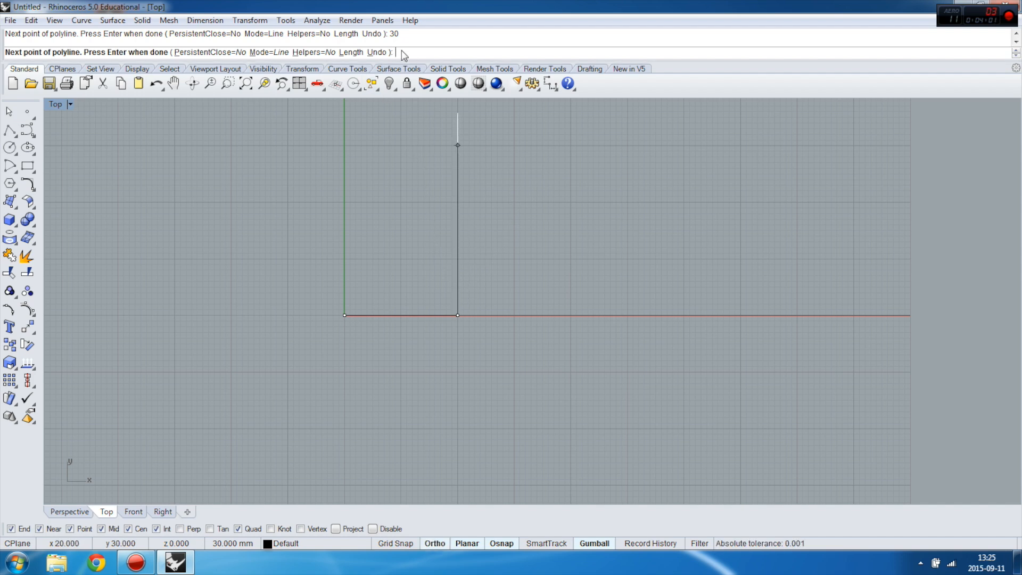
key(F8)
text(<)
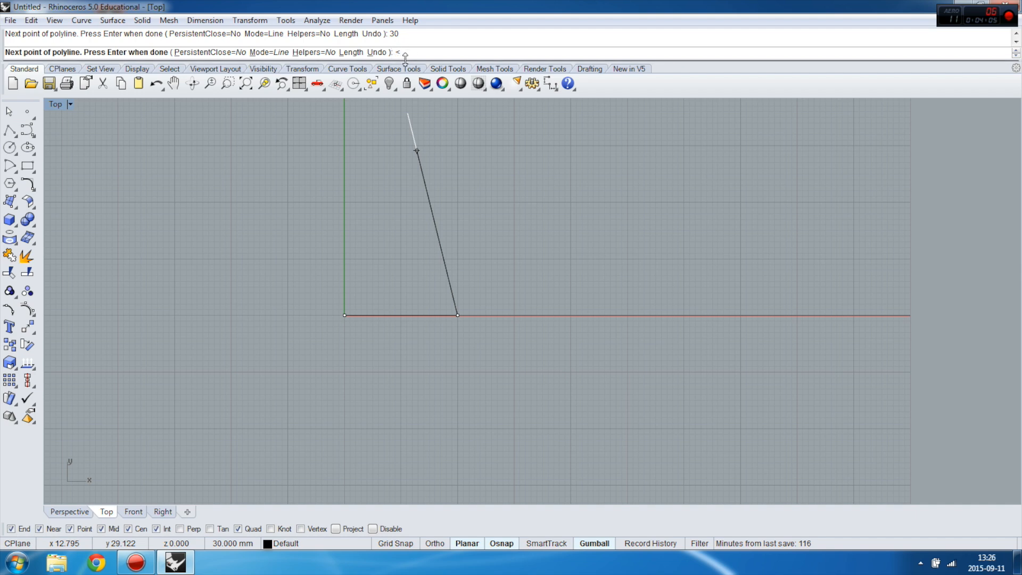
text(45)
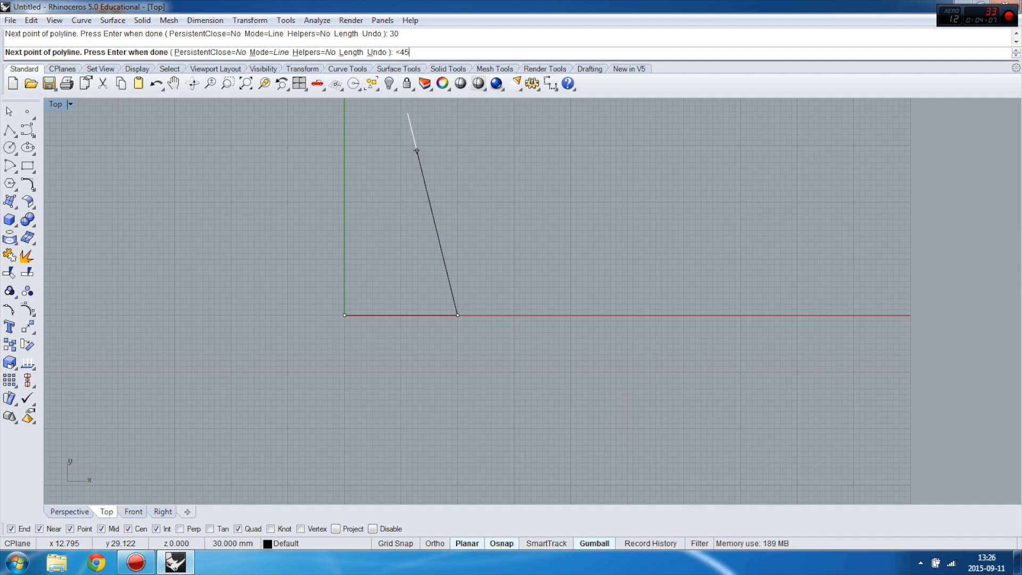
key(Return)
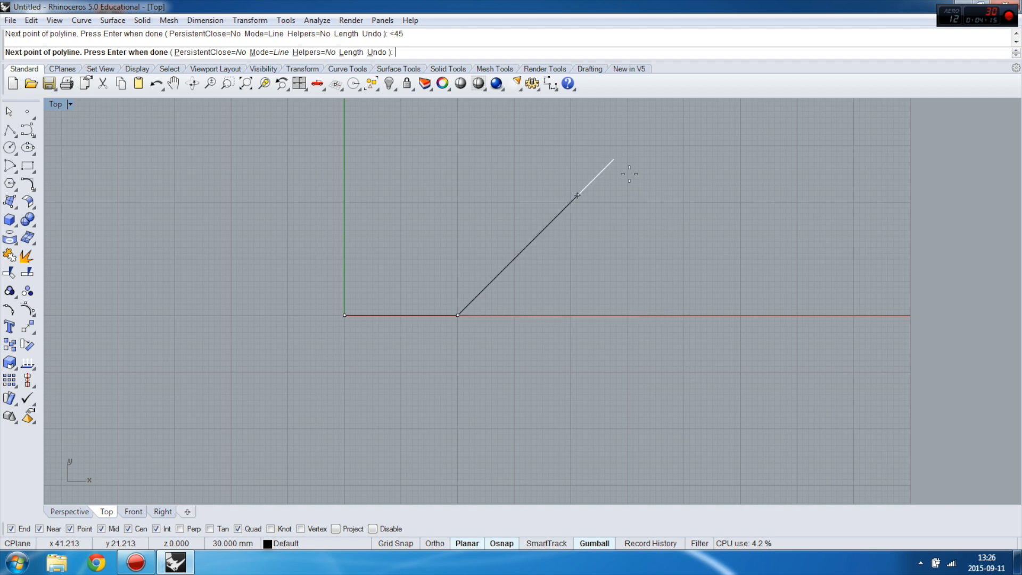
click(616, 165)
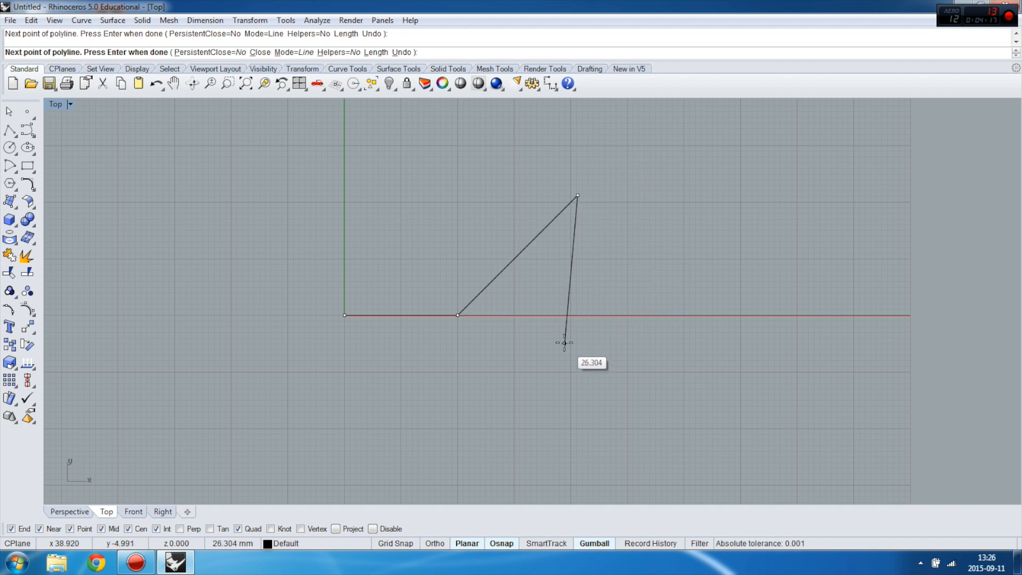
Add a 20 mm segment straight up from the end of the angled segment, using Ortho for the direction.
scroll(467, 408, down, 5)
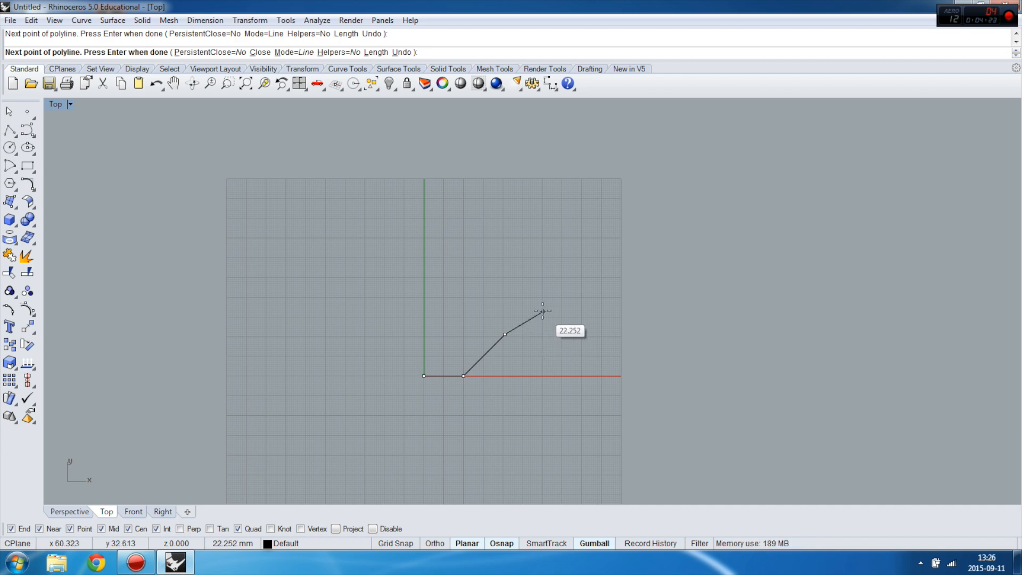
scroll(486, 366, up, 4)
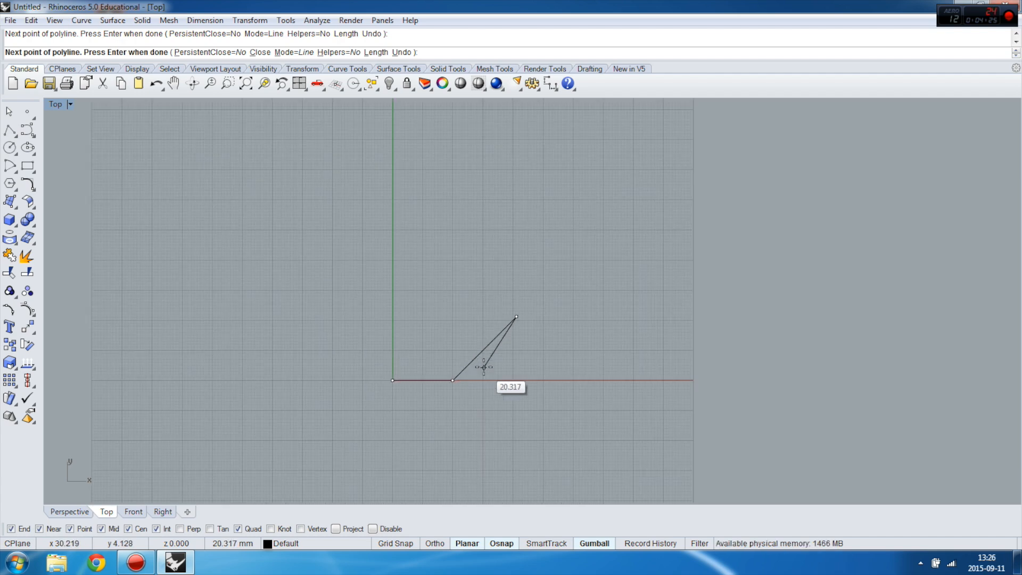
scroll(496, 340, up, 5)
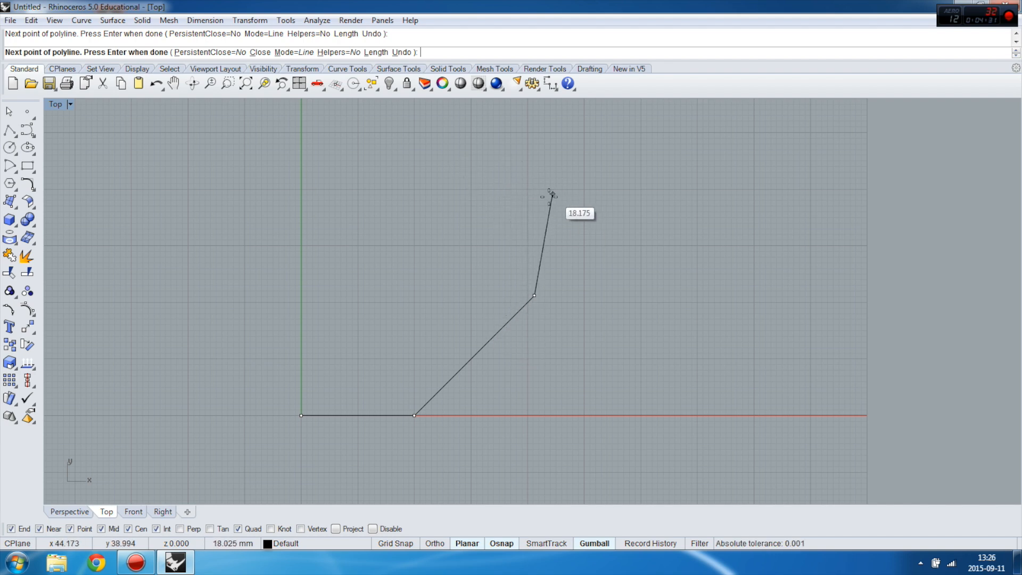
text(20)
key(Return)
key(F8)
click(538, 151)
key(F8)
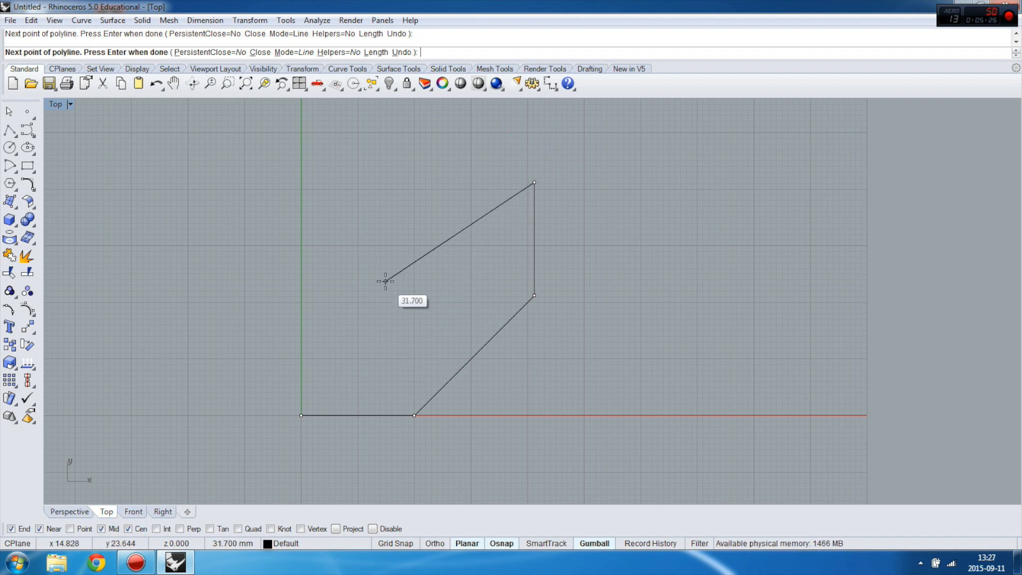
Close the polyline at its start point on the origin and select the finished outline.
click(301, 415)
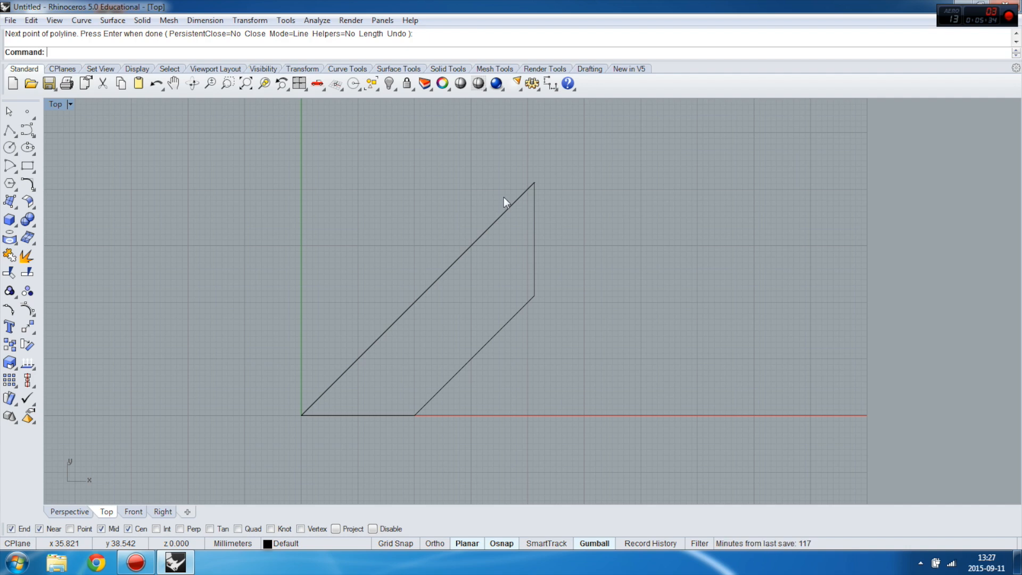
key(Return)
click(473, 242)
scroll(385, 192, down, 3)
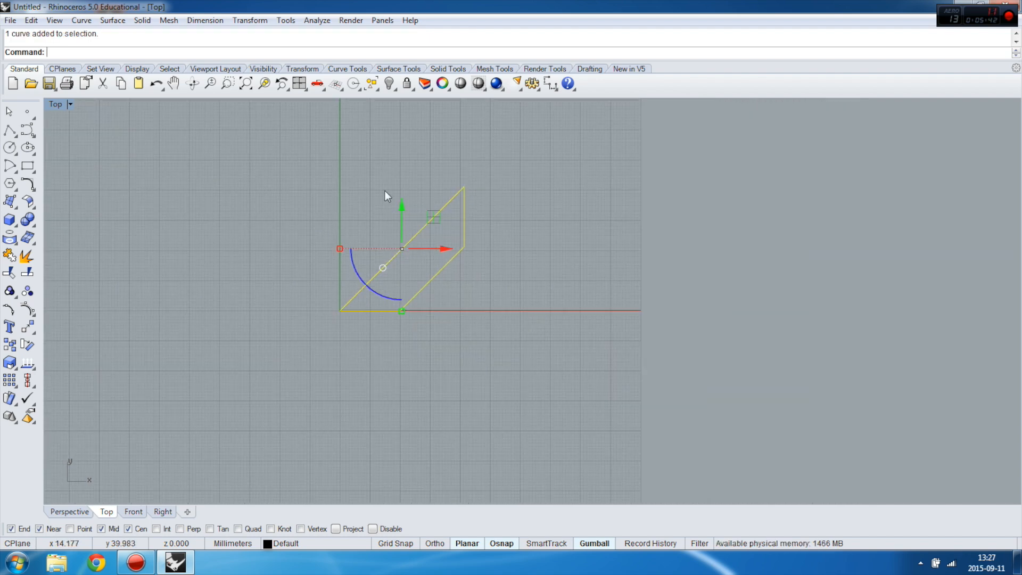
scroll(497, 226, up, 4)
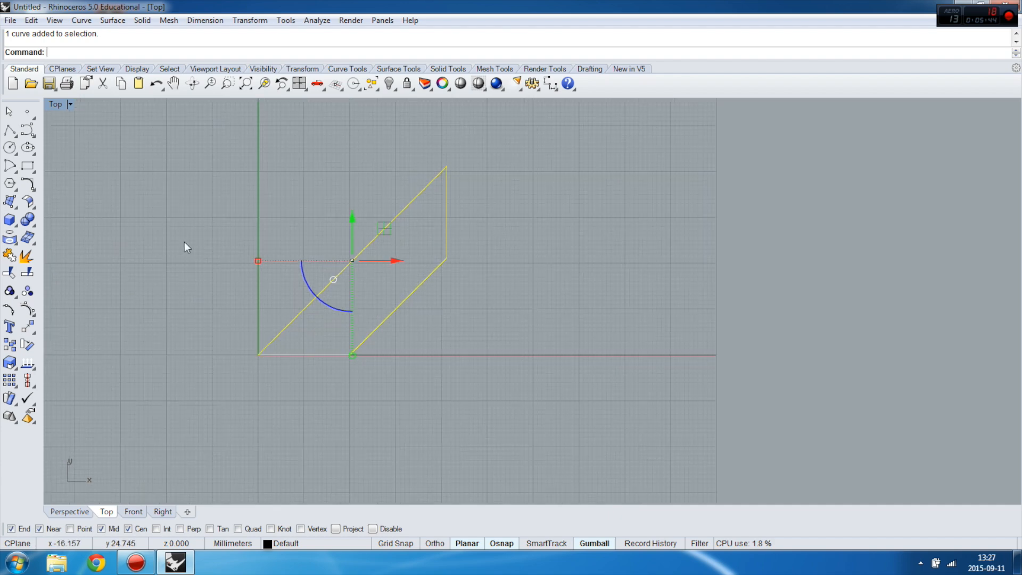
scroll(184, 241, down, 2)
scroll(551, 352, down, 2)
scroll(486, 262, up, 2)
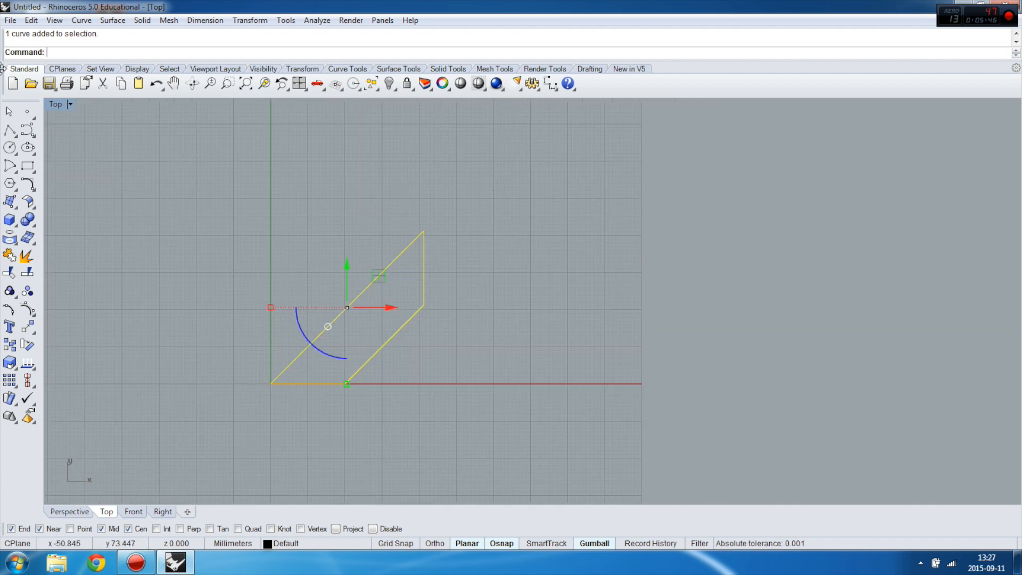
Draw a horizontal line from its midpoint at the outline's upper corner, extending 25 mm to both sides.
click(14, 139)
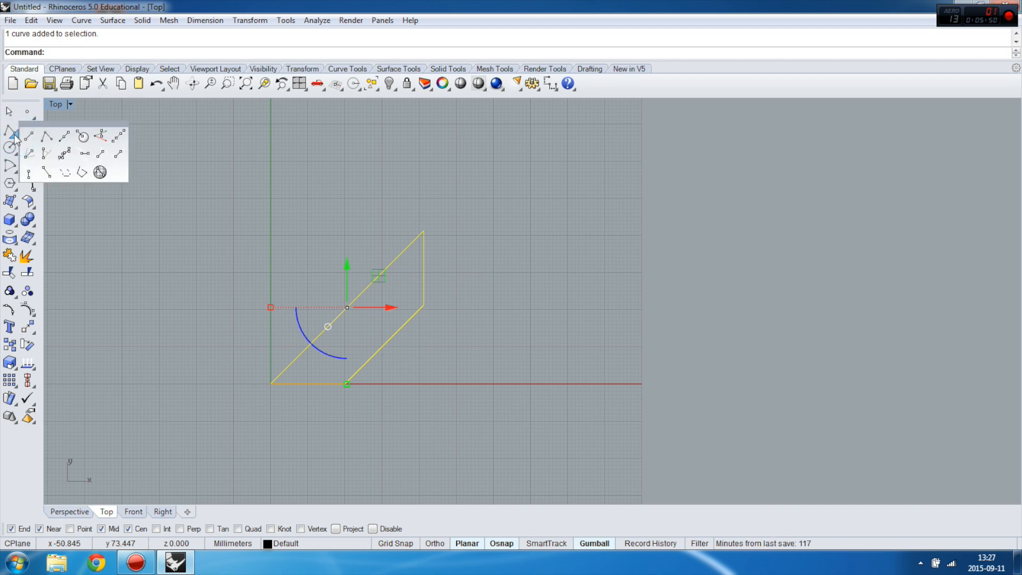
click(64, 137)
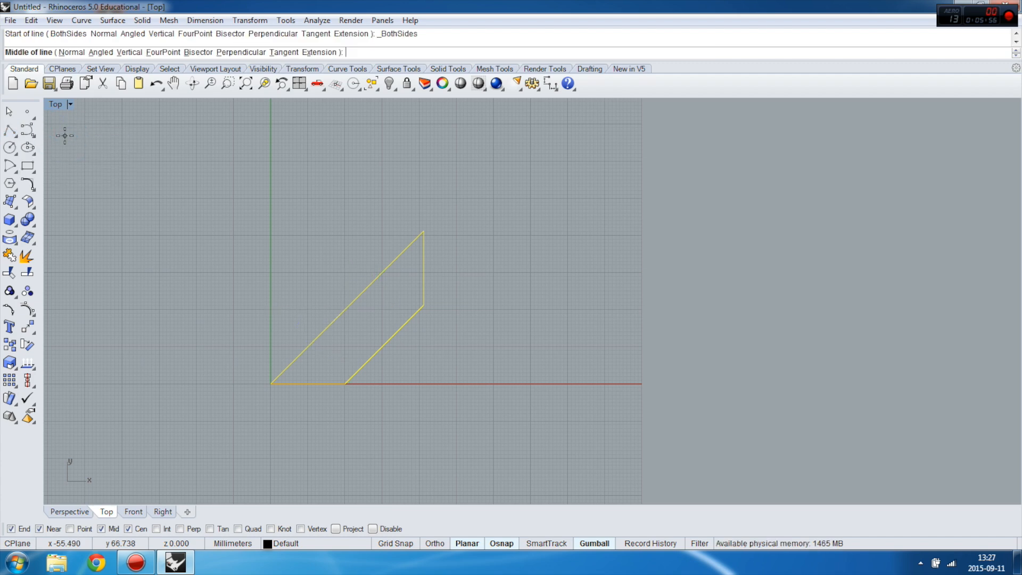
click(424, 231)
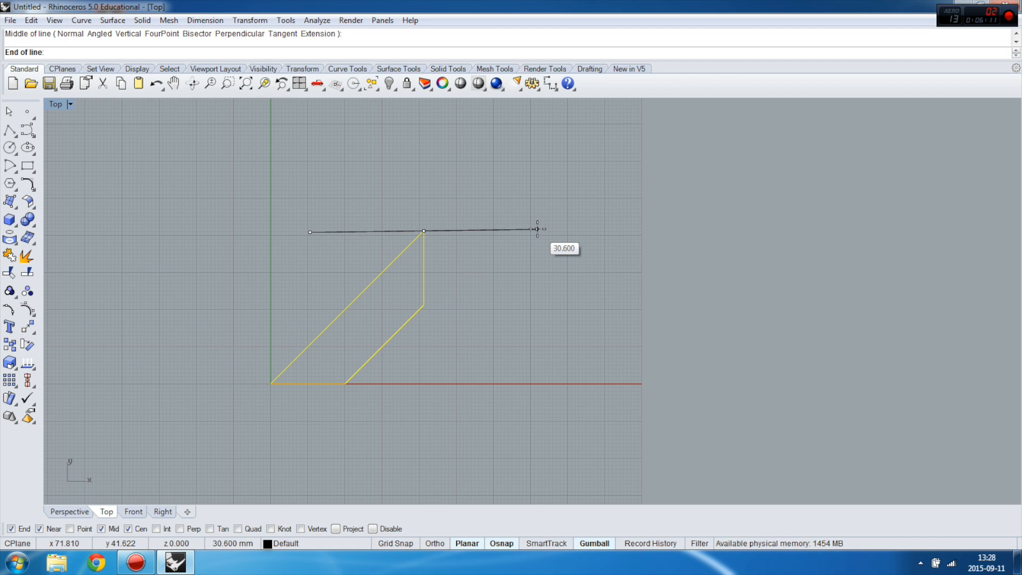
text(25)
key(Return)
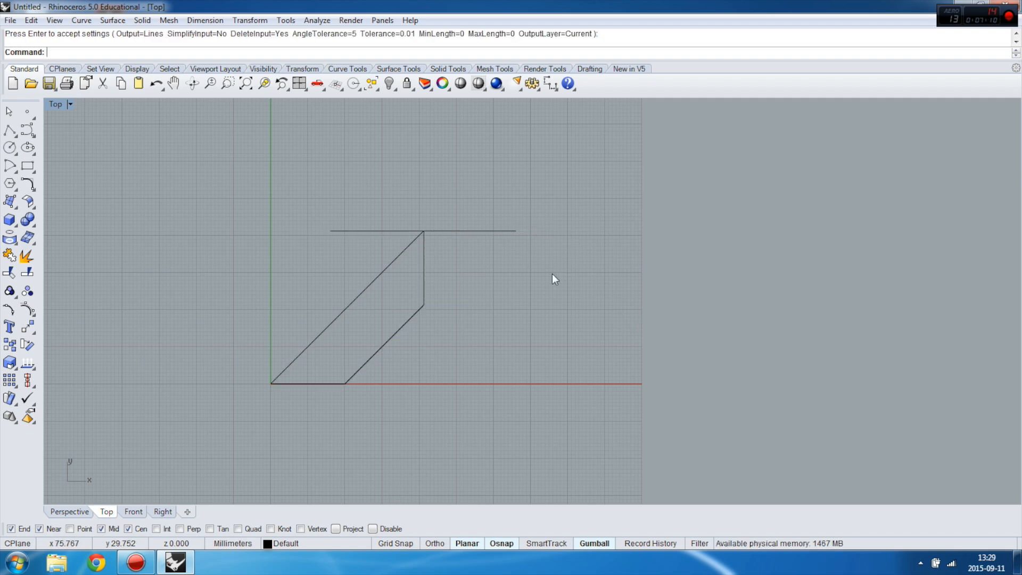
Move the 50 mm horizontal line straight up with the gumball, clear of the closed outline.
click(500, 231)
drag(420, 202, 421, 149)
click(509, 289)
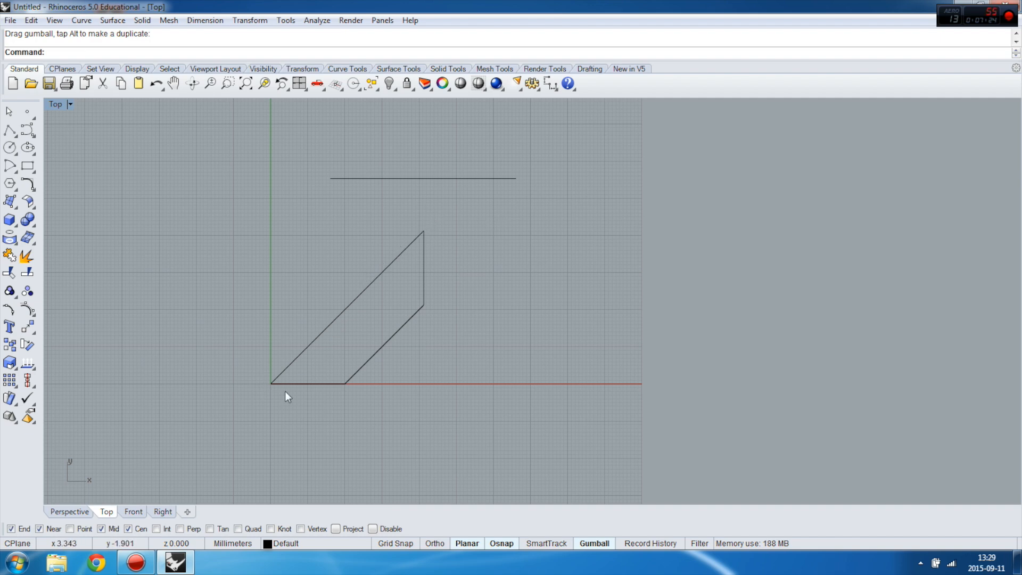
Turn on the closed outline's control points and practise window-selecting one or several corner points, leaving none selected.
click(417, 238)
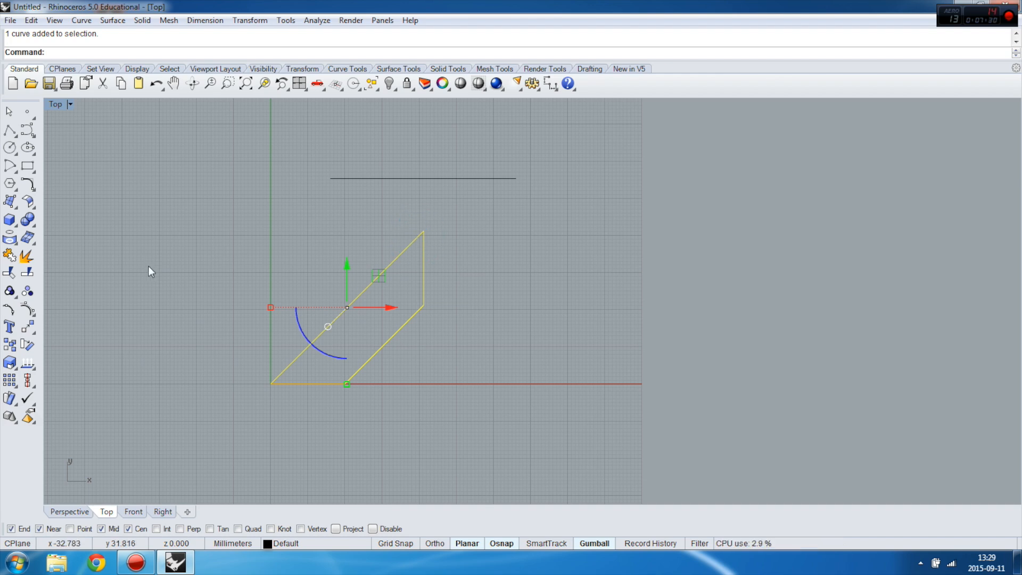
click(28, 308)
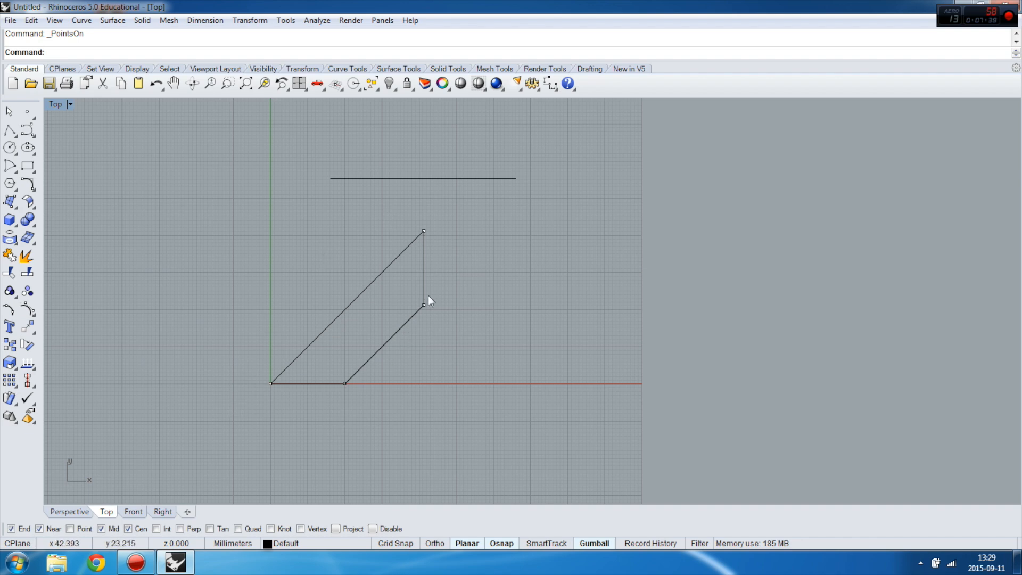
drag(404, 220, 442, 245)
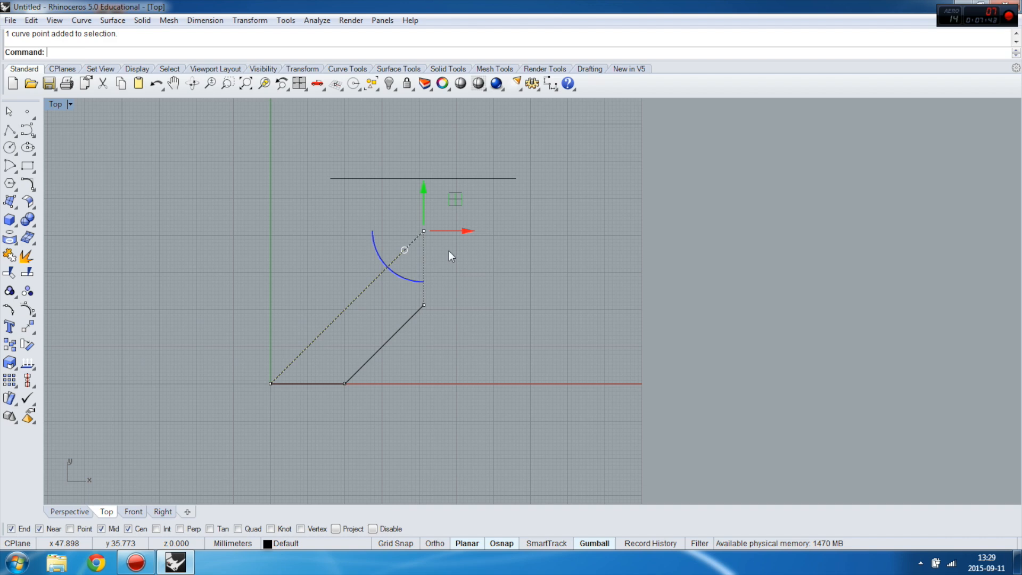
drag(384, 203, 469, 336)
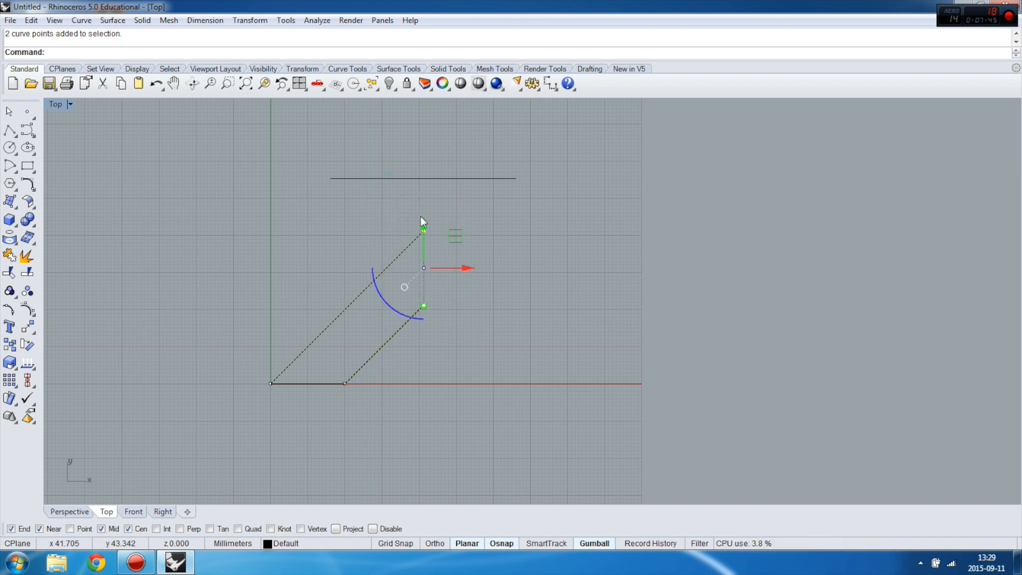
drag(338, 190, 503, 435)
drag(487, 356, 360, 201)
click(359, 206)
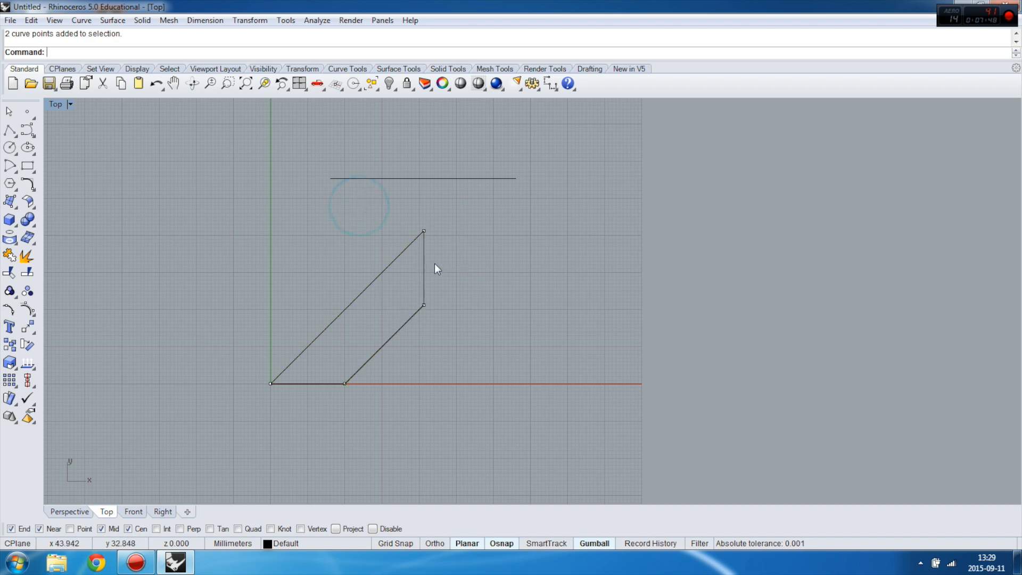
Select the outline's topmost corner point and toggle the Gumball off and on, leaving it enabled.
click(423, 232)
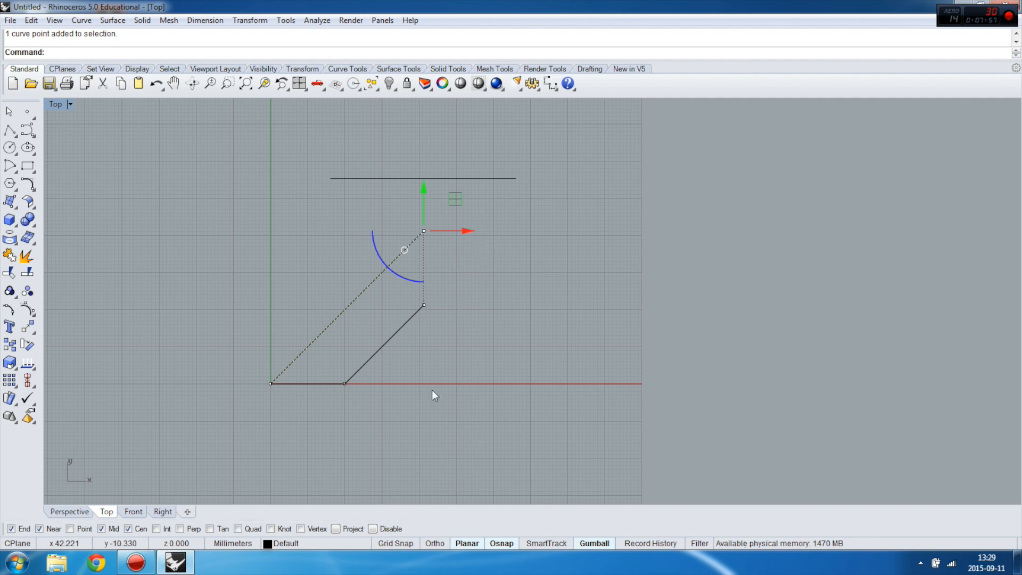
click(595, 543)
click(603, 545)
click(601, 544)
click(600, 545)
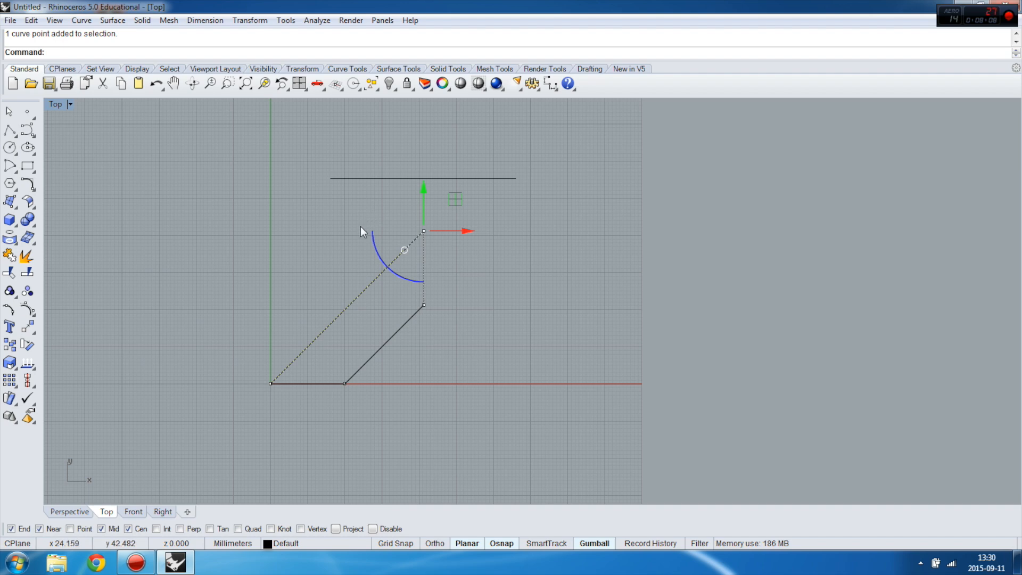
Move the topmost corner point by exactly -5 mm along X with the gumball.
scroll(465, 232, up, 4)
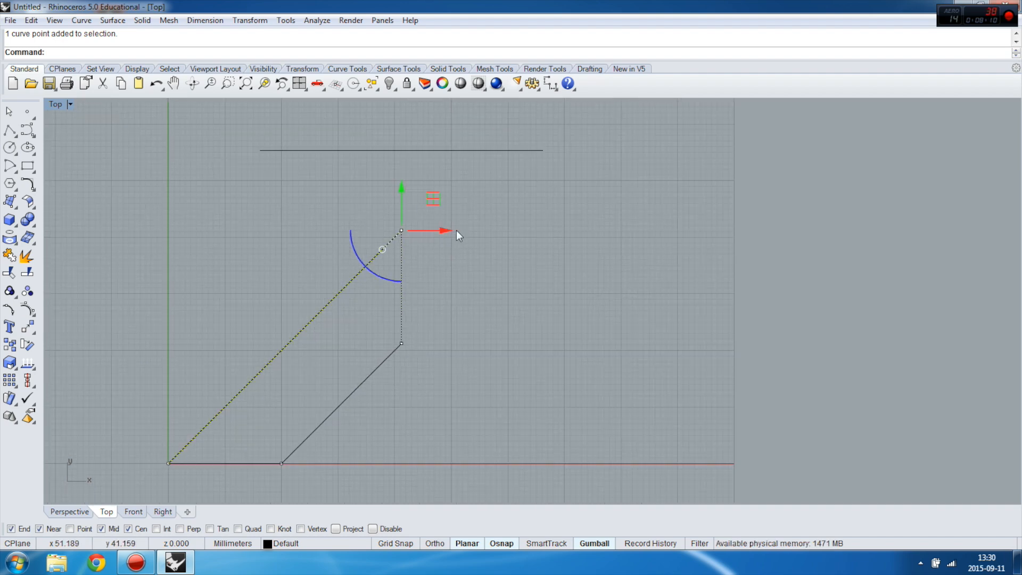
click(445, 231)
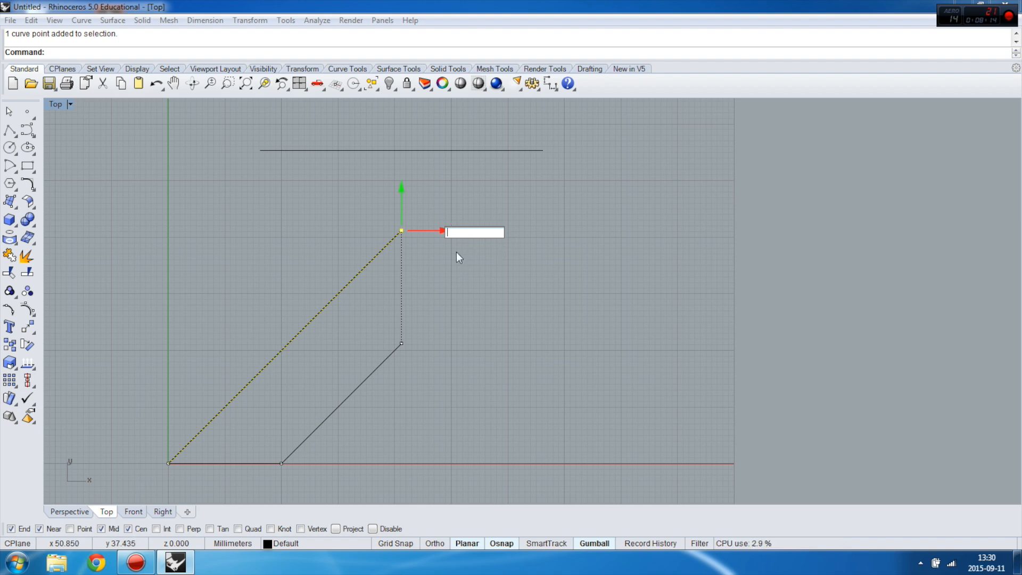
text(-5)
key(Return)
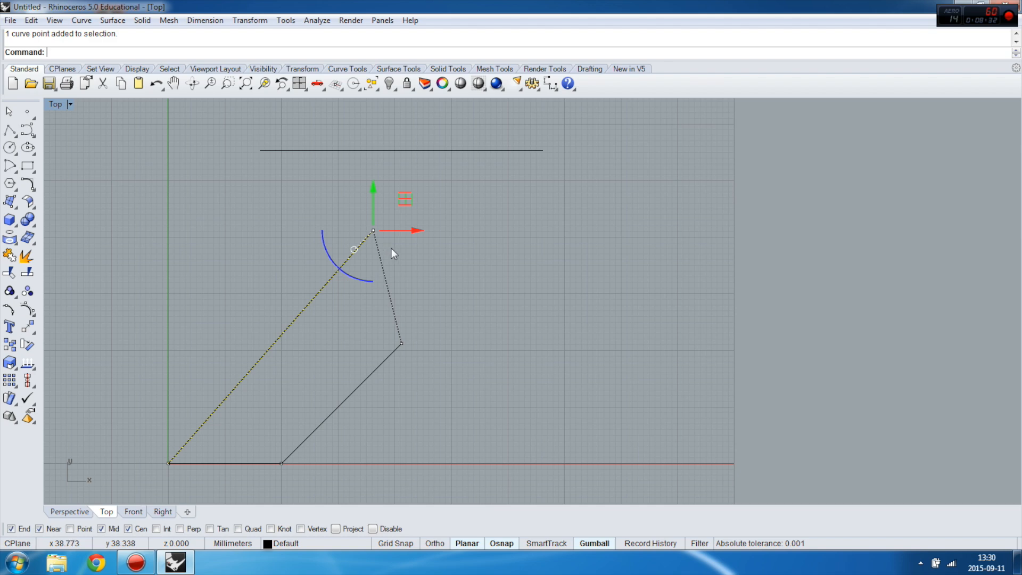
Try moving the outline's corner point at the origin by -5 mm along Y, and undo the move.
drag(133, 438, 193, 474)
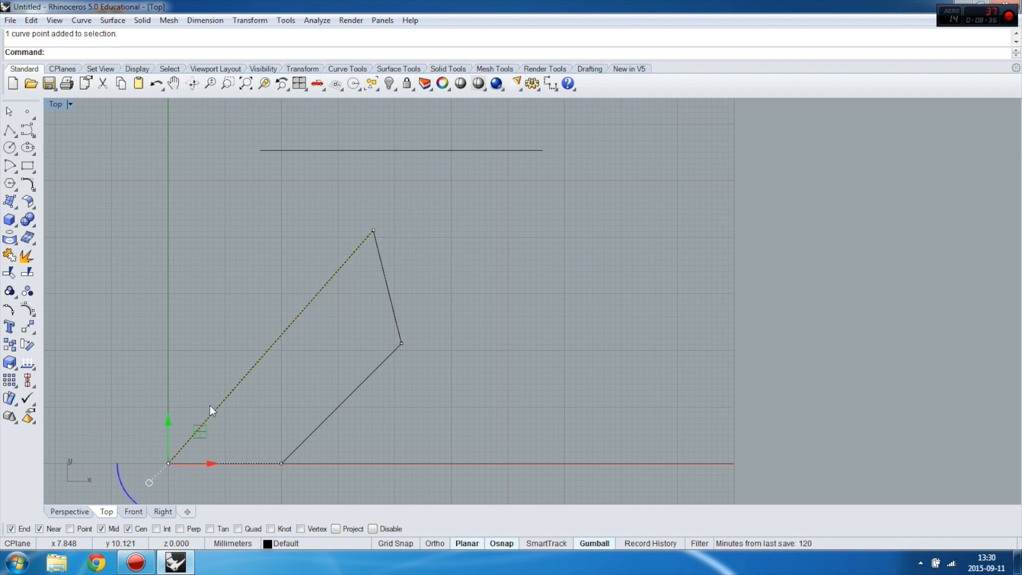
click(169, 424)
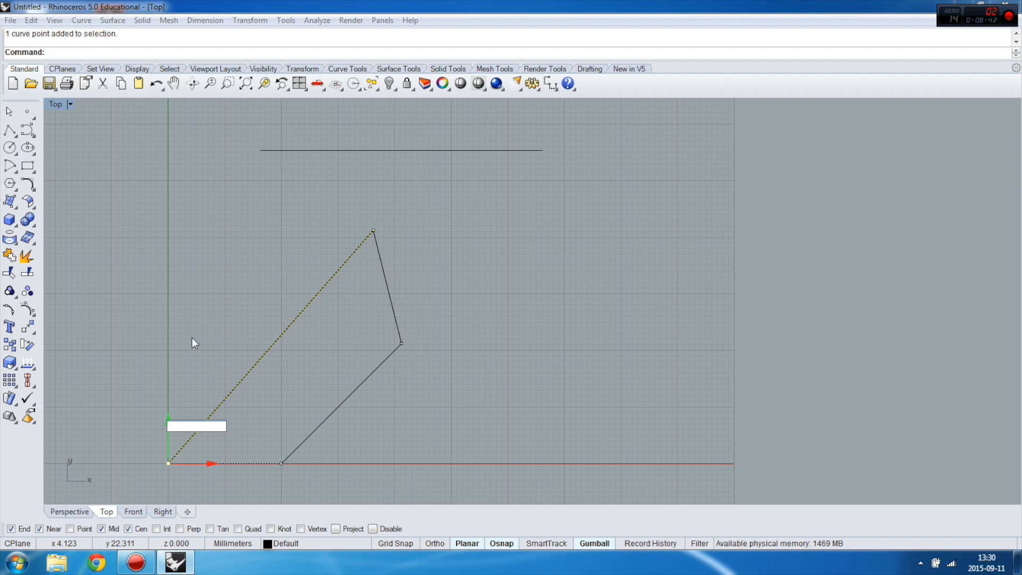
text(-5)
key(Return)
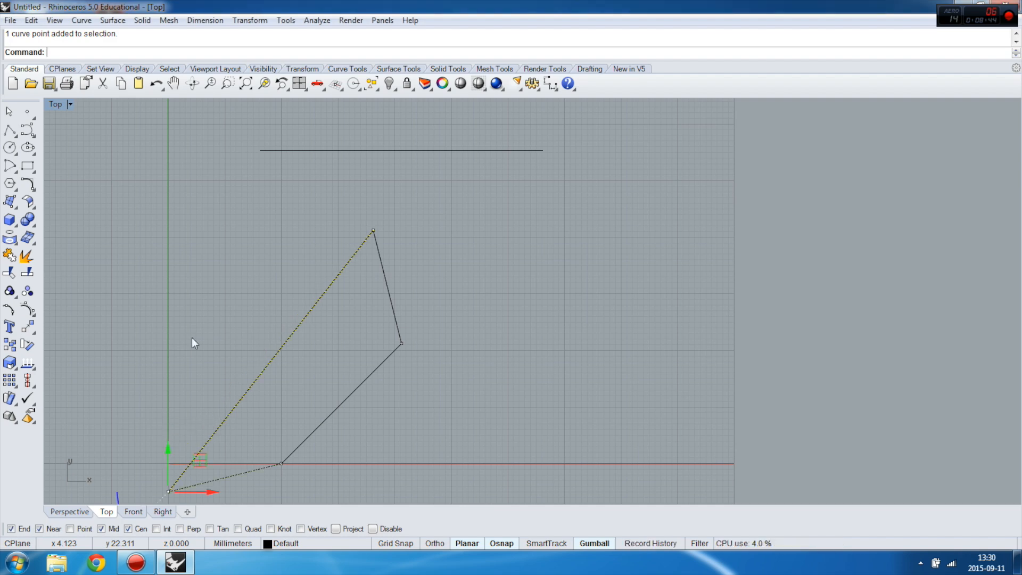
scroll(340, 275, down, 1)
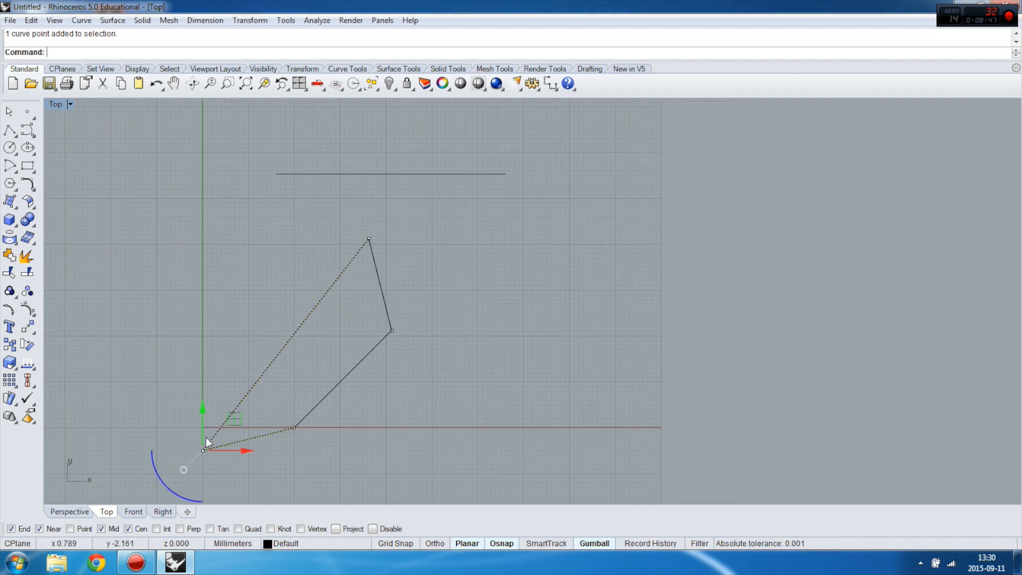
key(ctrl+z)
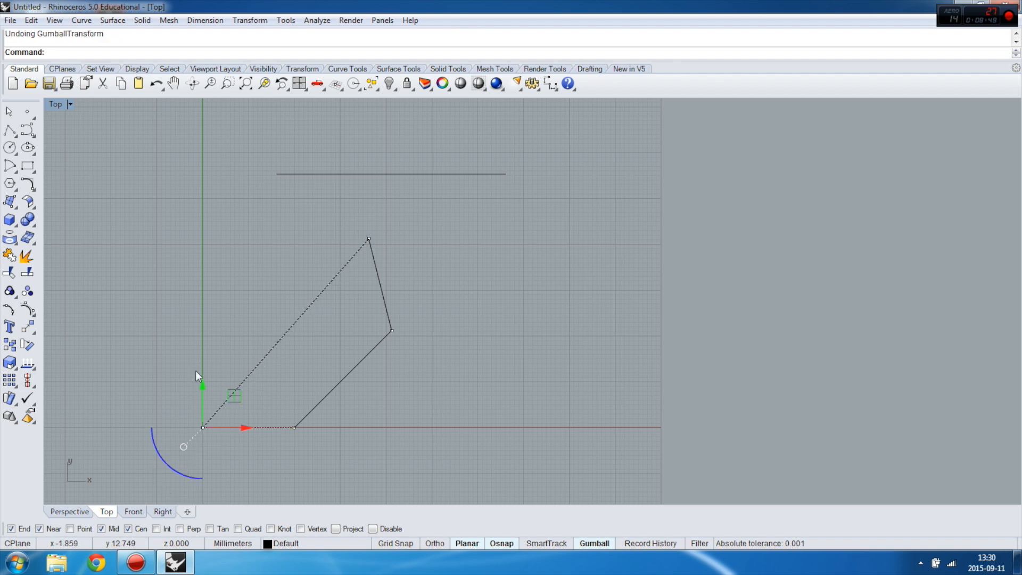
Move the outline's corner point at the origin by 5 mm along Y with the gumball.
click(200, 385)
text(5)
key(Return)
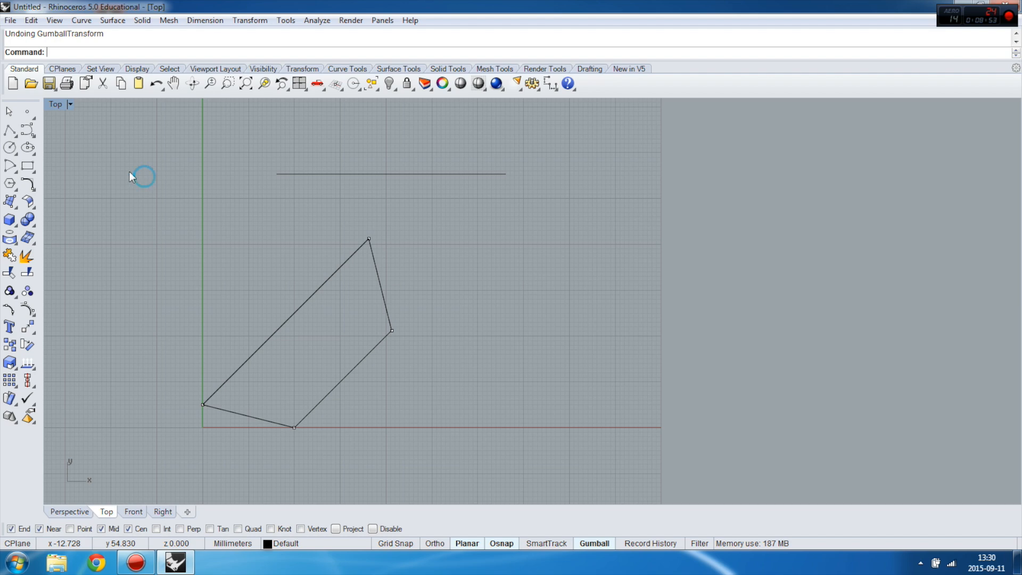
right_drag(121, 251, 161, 237)
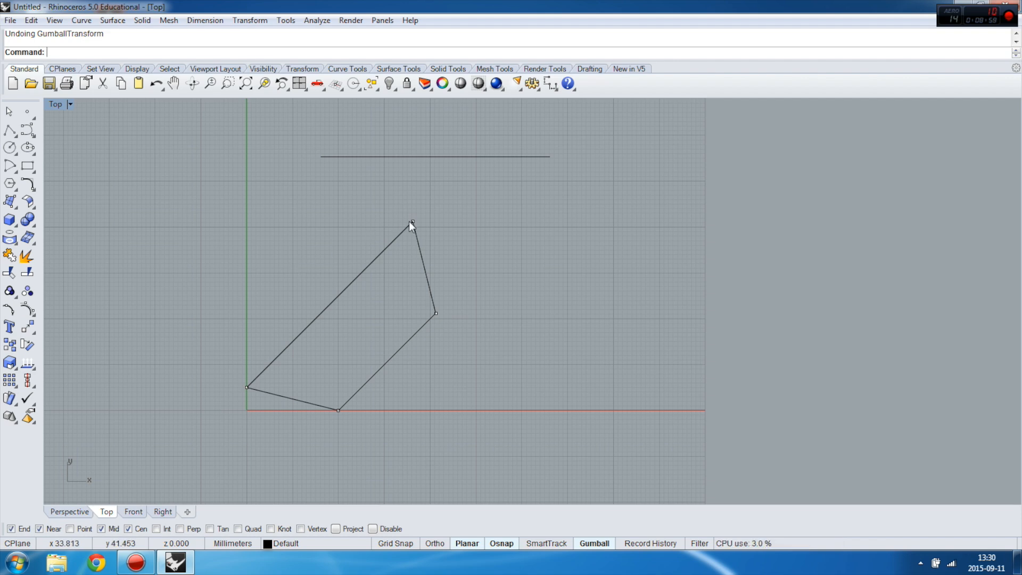
scroll(244, 302, down, 2)
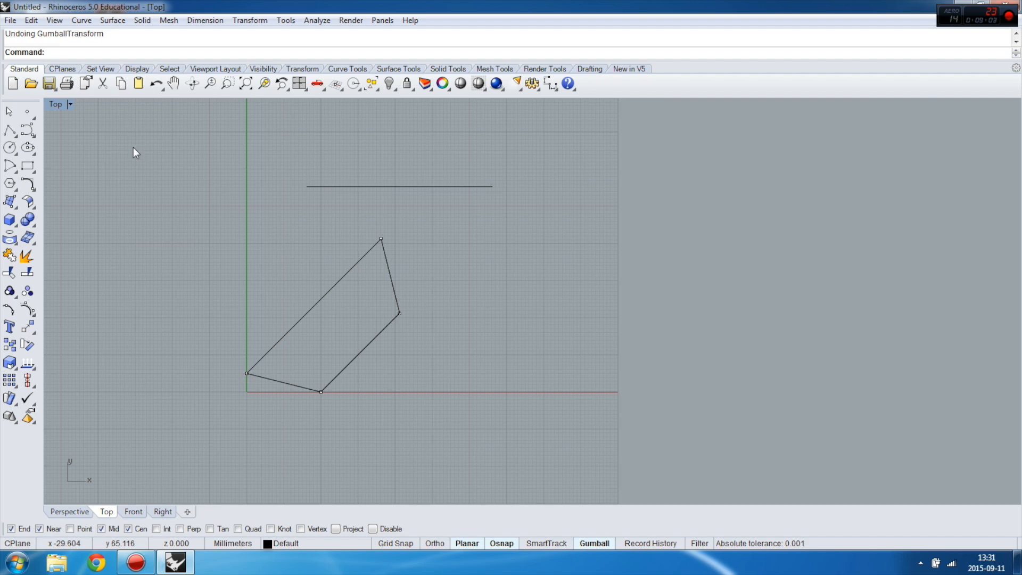
drag(137, 126, 587, 444)
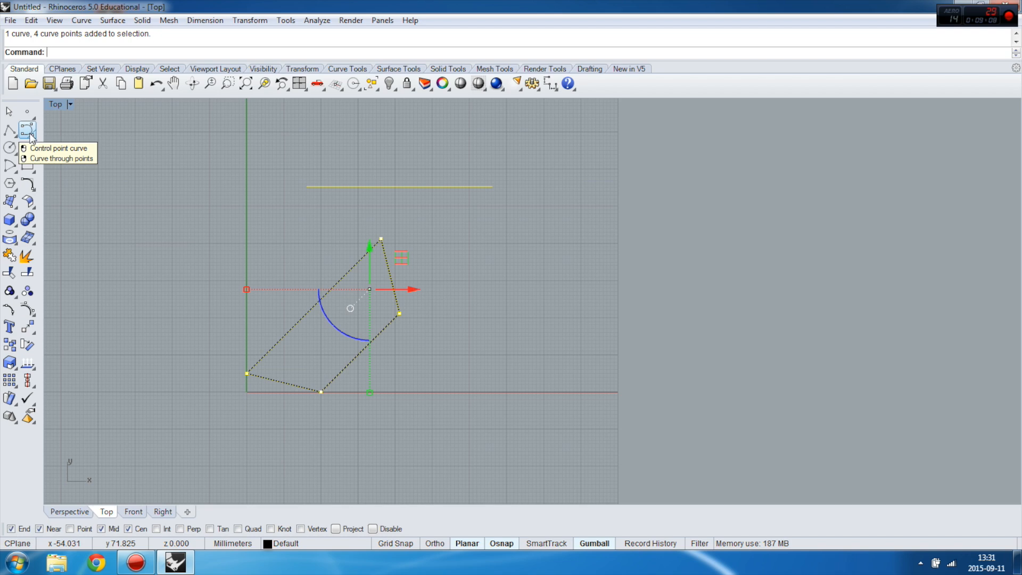
click(112, 134)
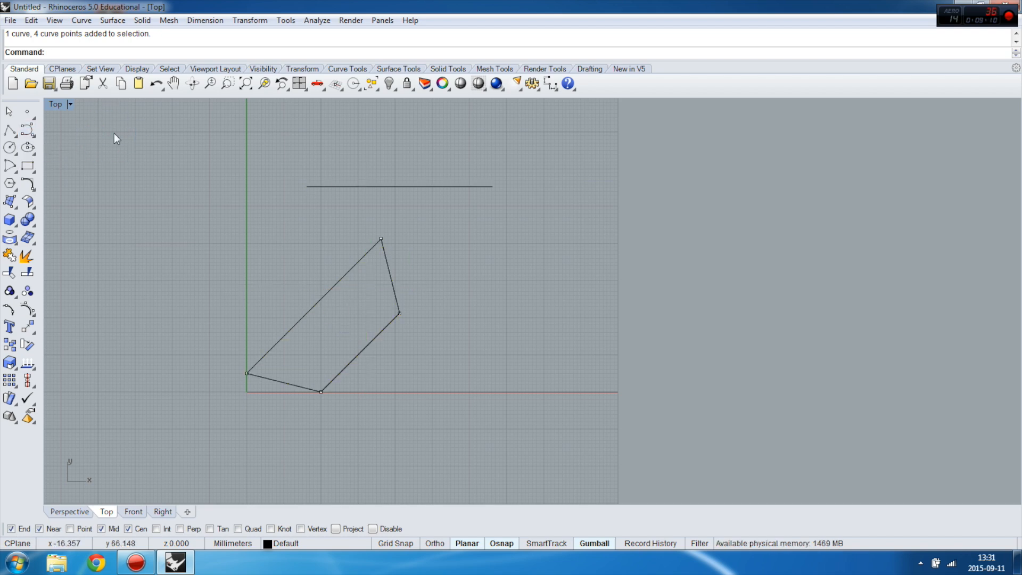
Float the Curve palette and draw an open degree-3 control point curve with five points, arching over to the right of the outline.
click(27, 130)
drag(50, 125, 90, 119)
click(84, 137)
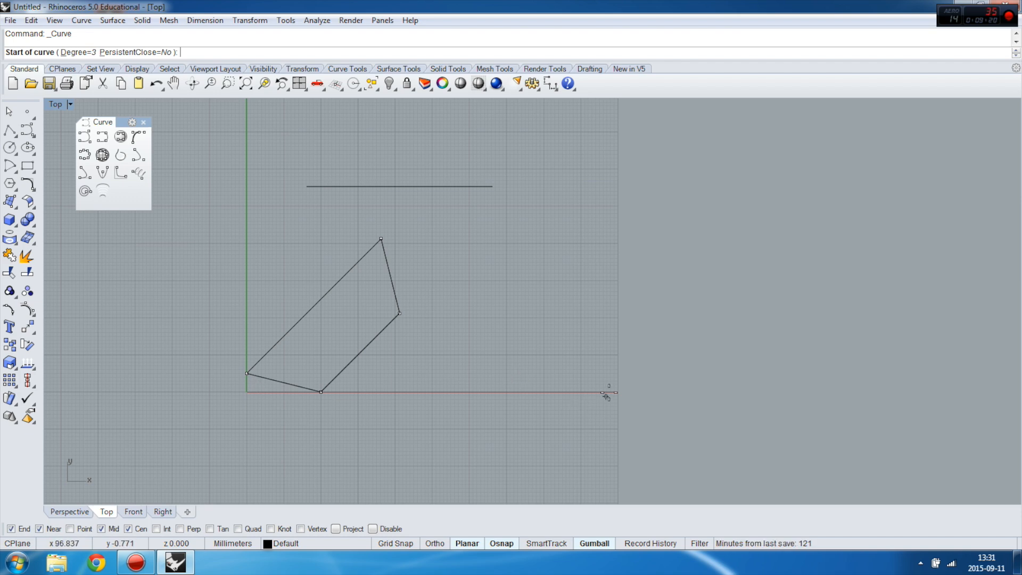
scroll(512, 382, down, 3)
scroll(636, 367, up, 2)
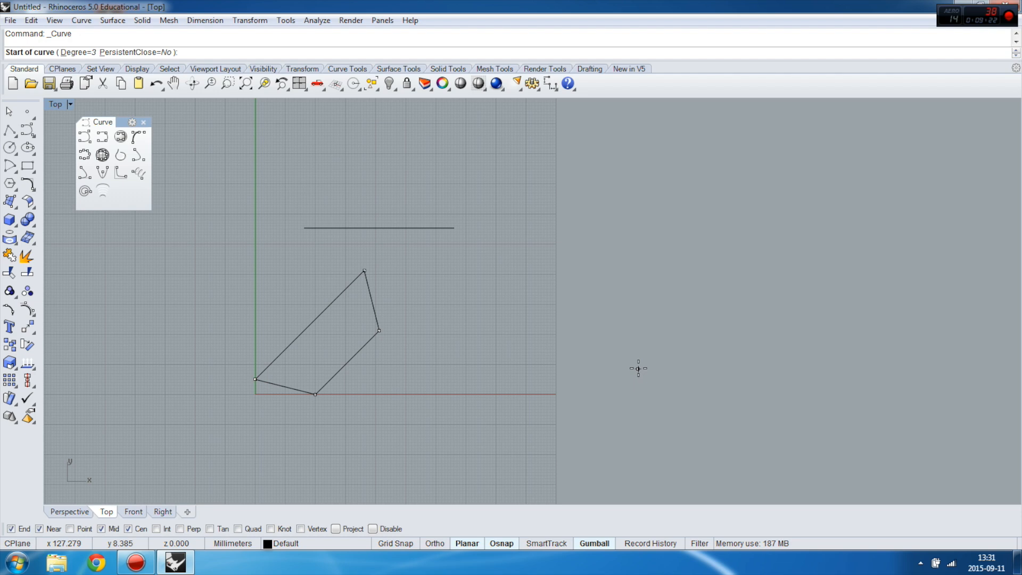
scroll(472, 319, down, 1)
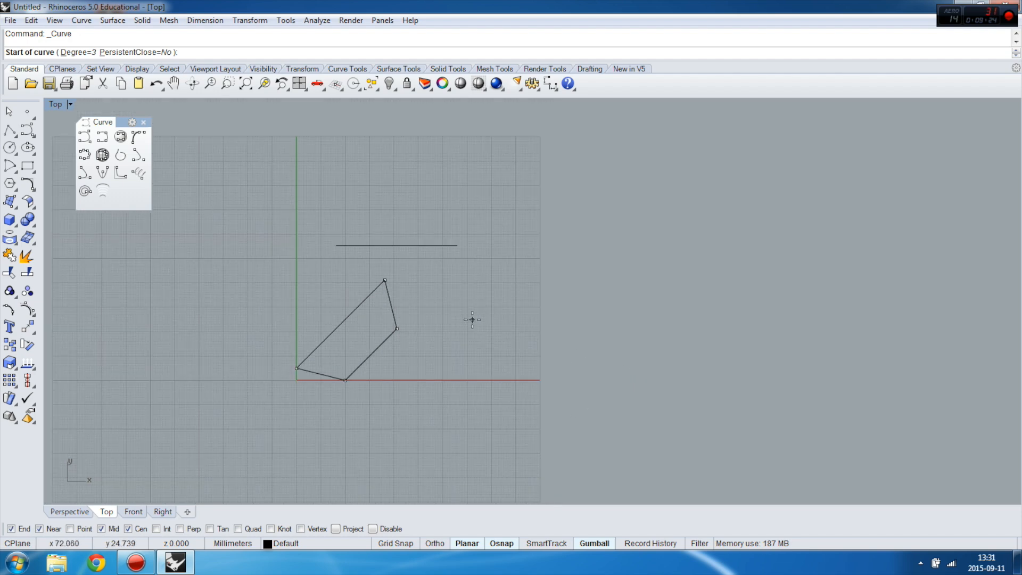
click(489, 345)
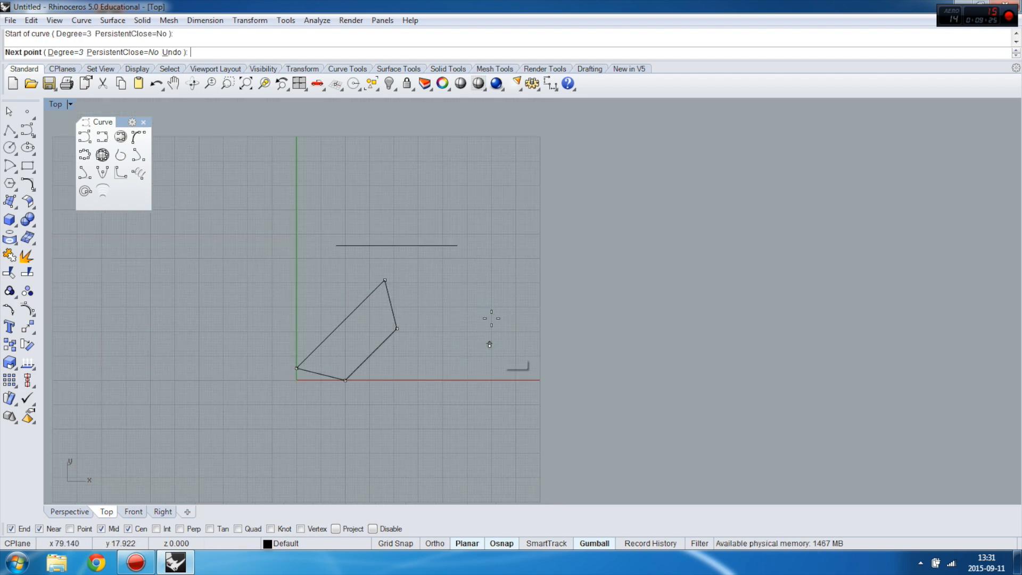
click(502, 191)
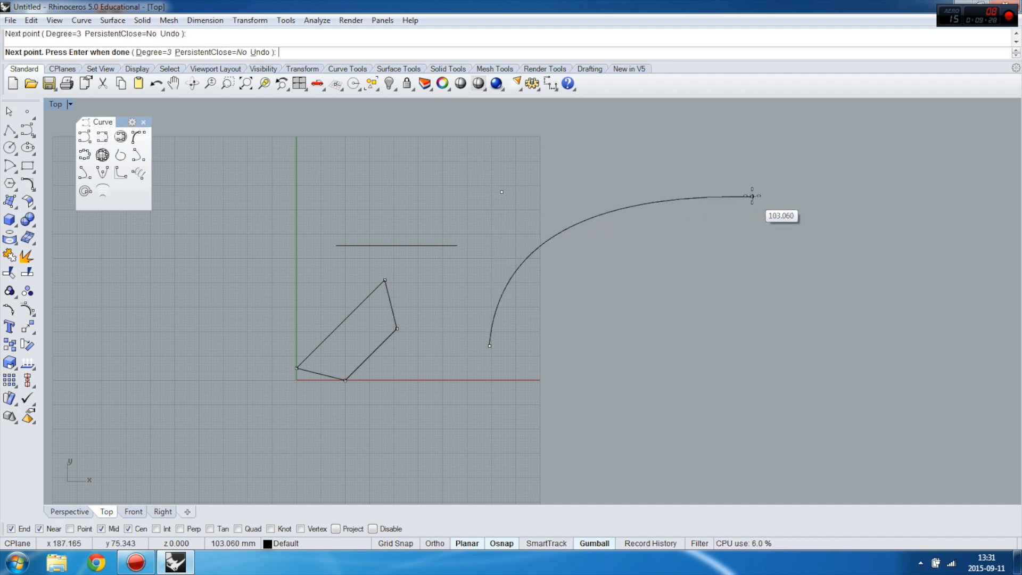
click(763, 428)
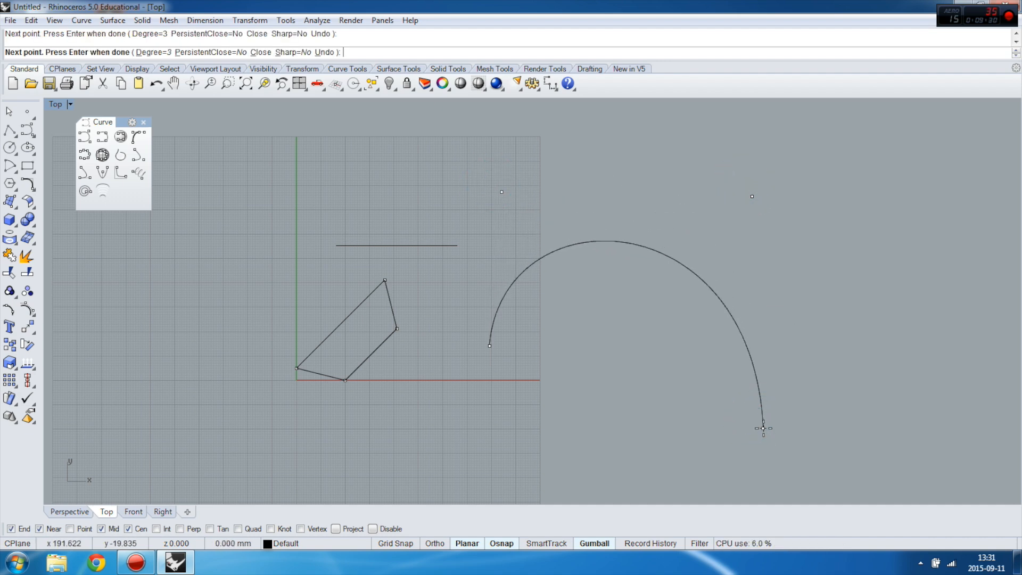
scroll(602, 212, down, 5)
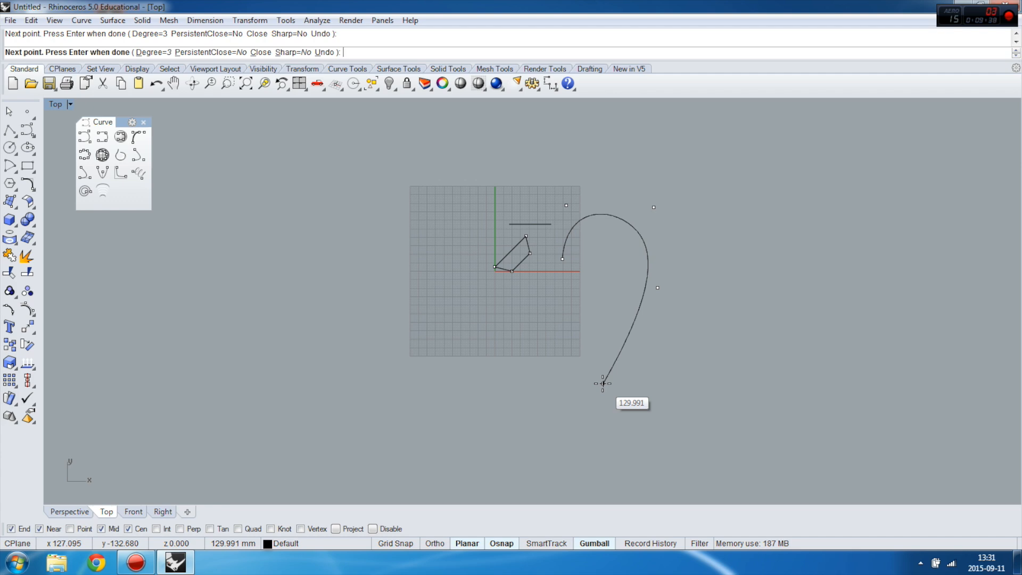
click(602, 384)
key(Return)
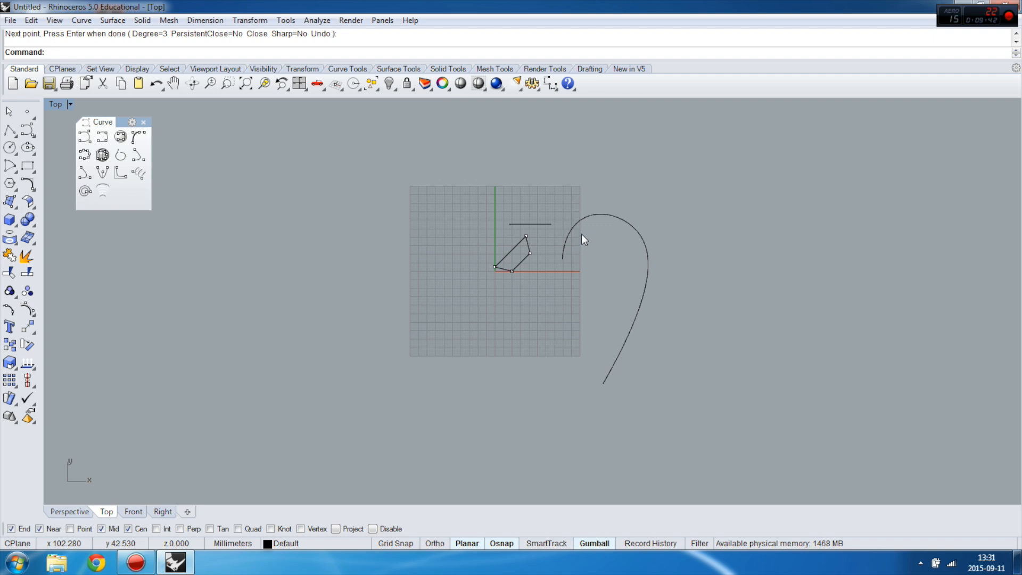
Turn on the new curve's control points and move its third point up and slightly left with the gumball.
scroll(654, 255, up, 3)
scroll(464, 206, down, 2)
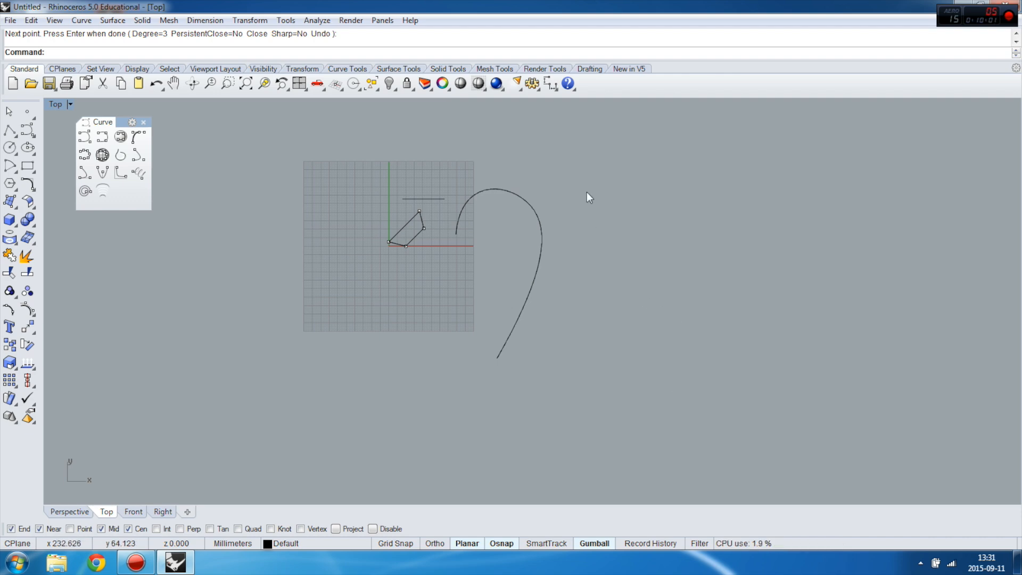
scroll(577, 233, up, 2)
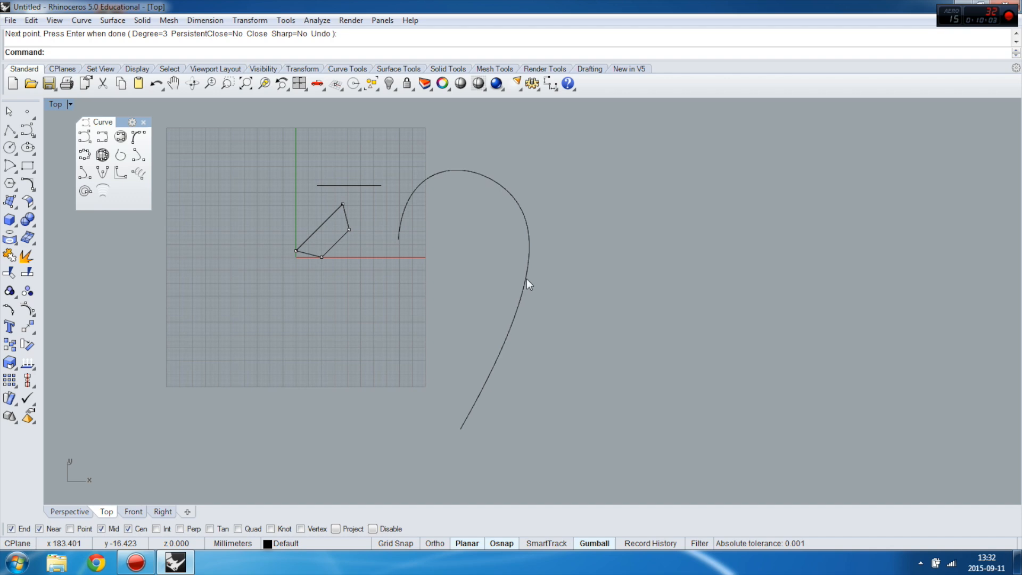
click(507, 192)
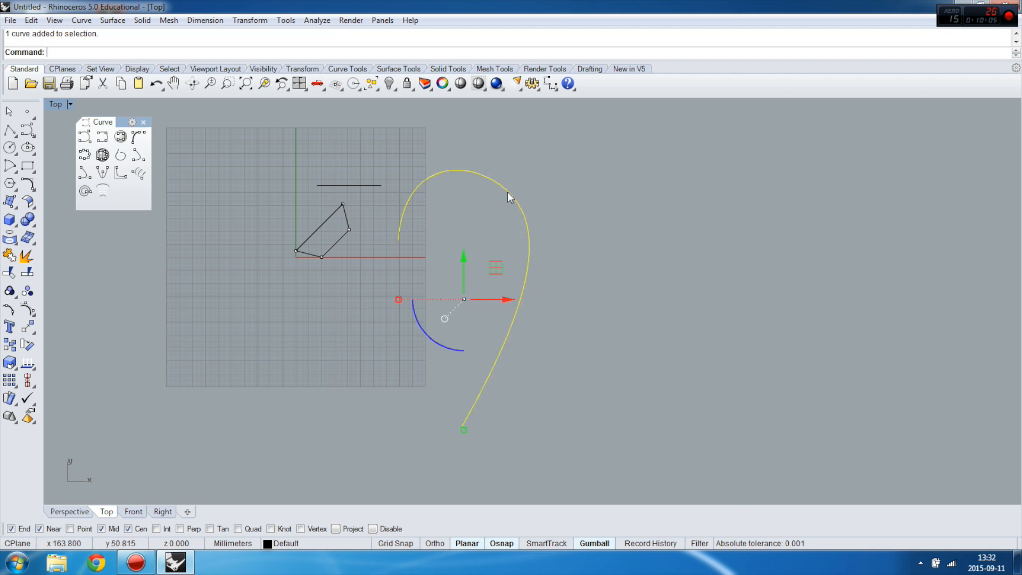
click(27, 310)
click(538, 160)
scroll(551, 209, down, 2)
drag(543, 152, 543, 121)
drag(585, 159, 551, 162)
click(561, 248)
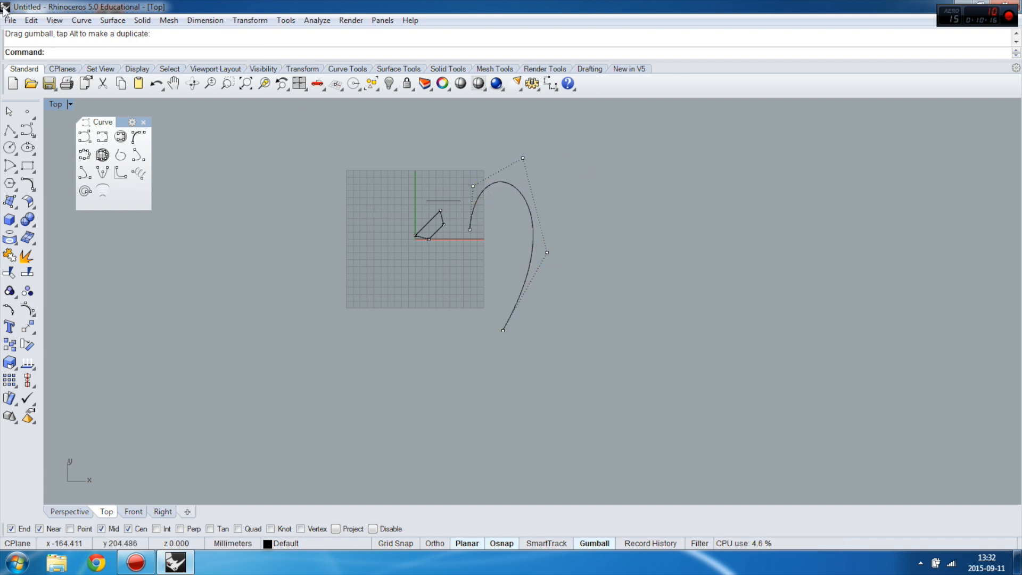
Close the floating Curve palette and draw a wavy handle curve that loops below the existing shapes and returns to its start point.
click(143, 122)
click(34, 134)
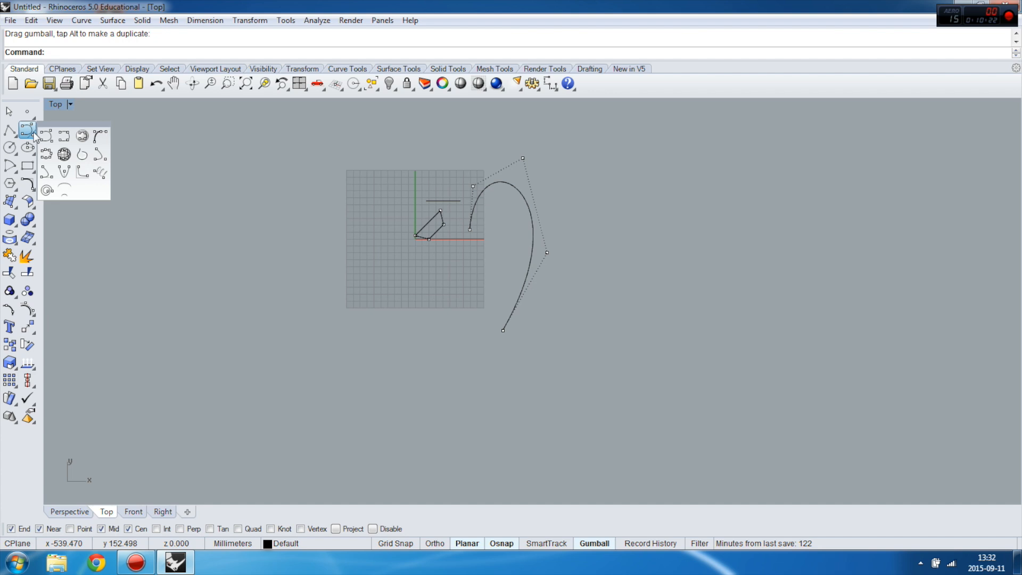
click(101, 140)
click(220, 409)
click(218, 283)
click(401, 287)
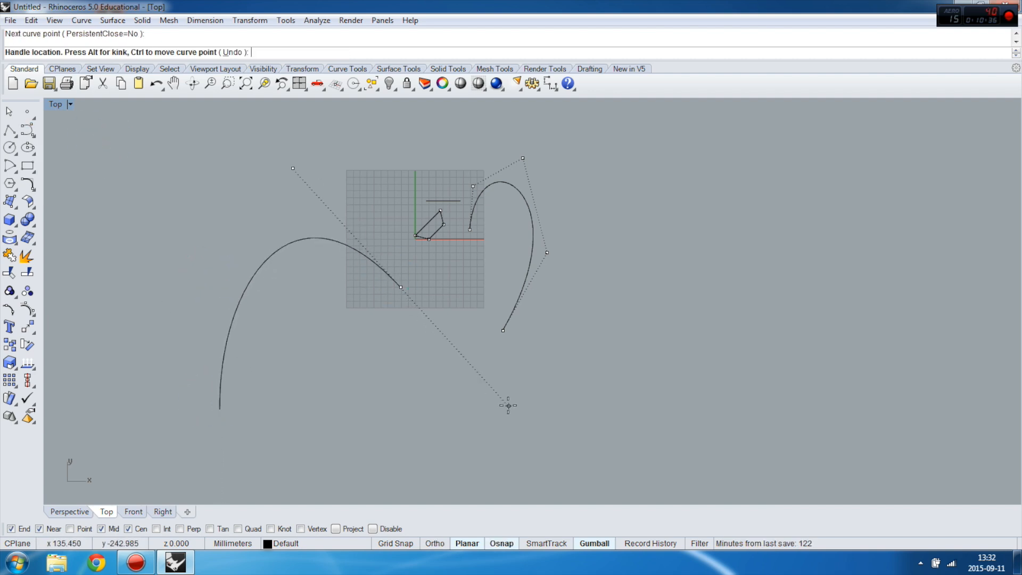
click(452, 342)
click(543, 378)
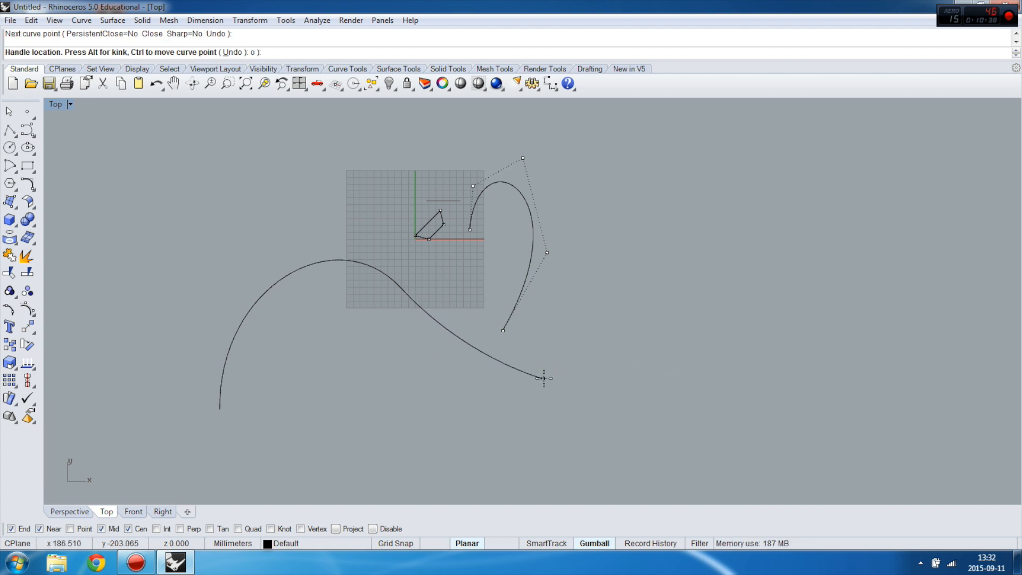
click(641, 380)
click(692, 223)
click(795, 199)
click(864, 371)
click(670, 469)
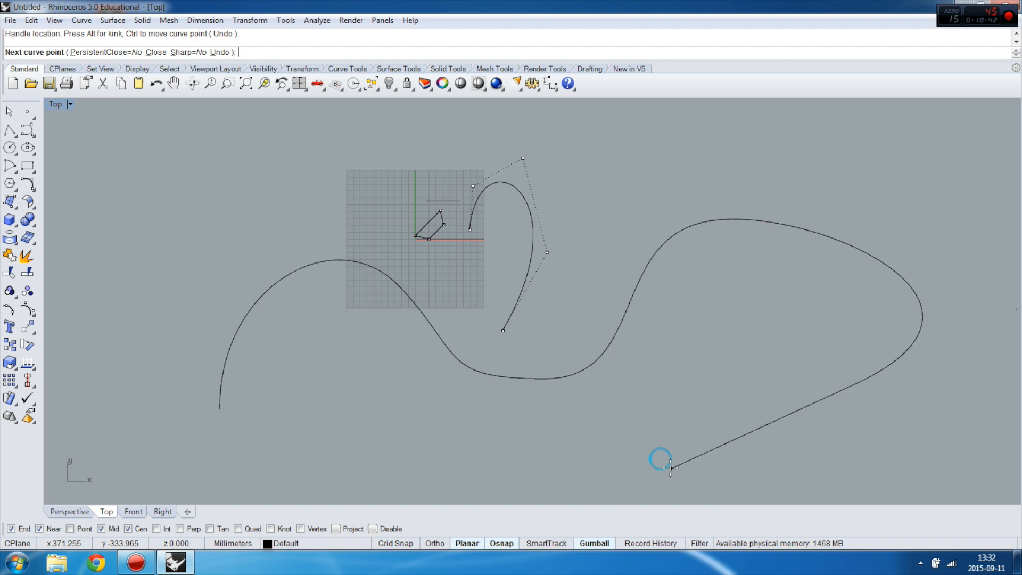
click(380, 477)
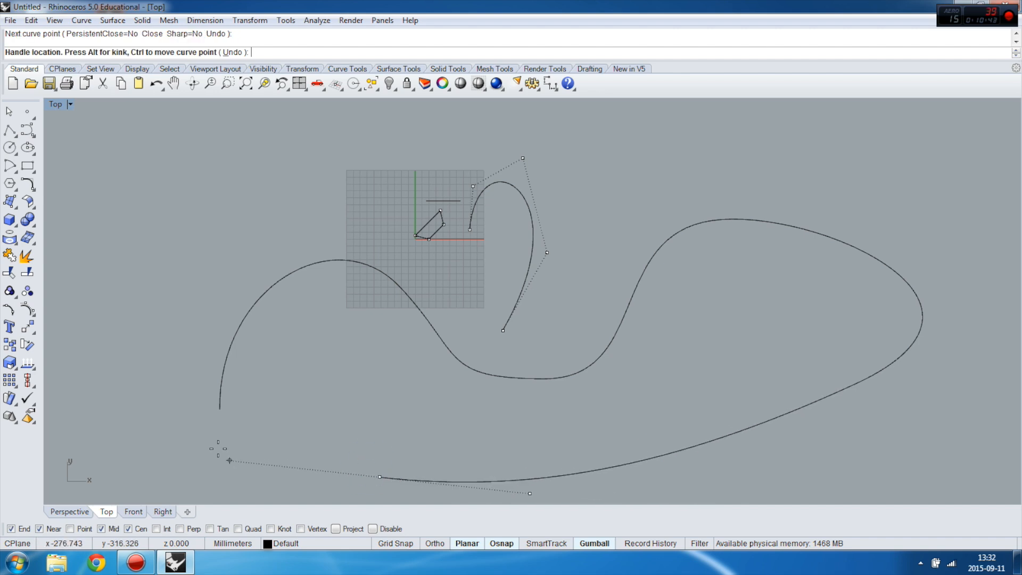
click(241, 430)
click(220, 409)
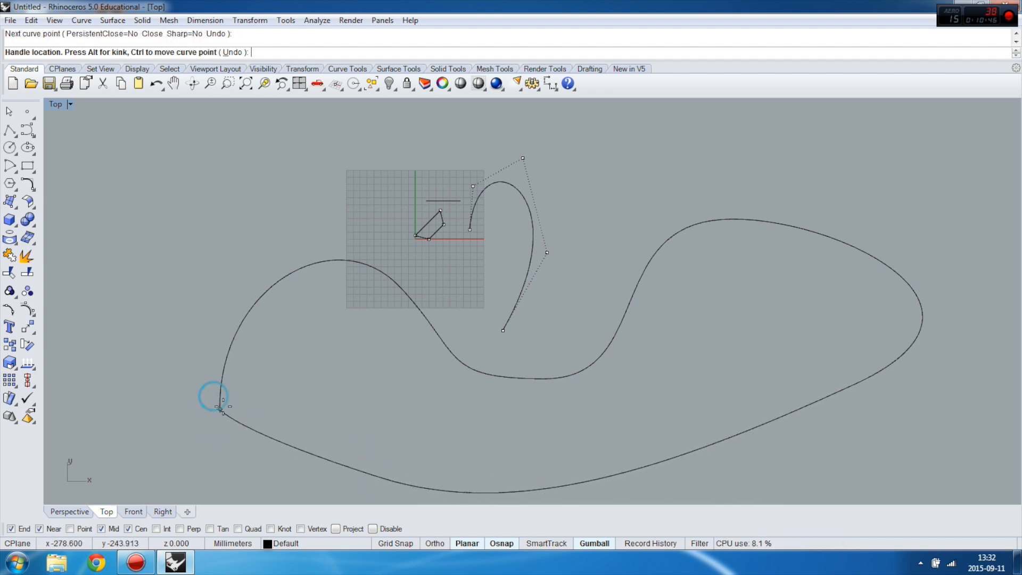
right_click(298, 390)
Turn on the control points of the looping handle curve.
click(581, 369)
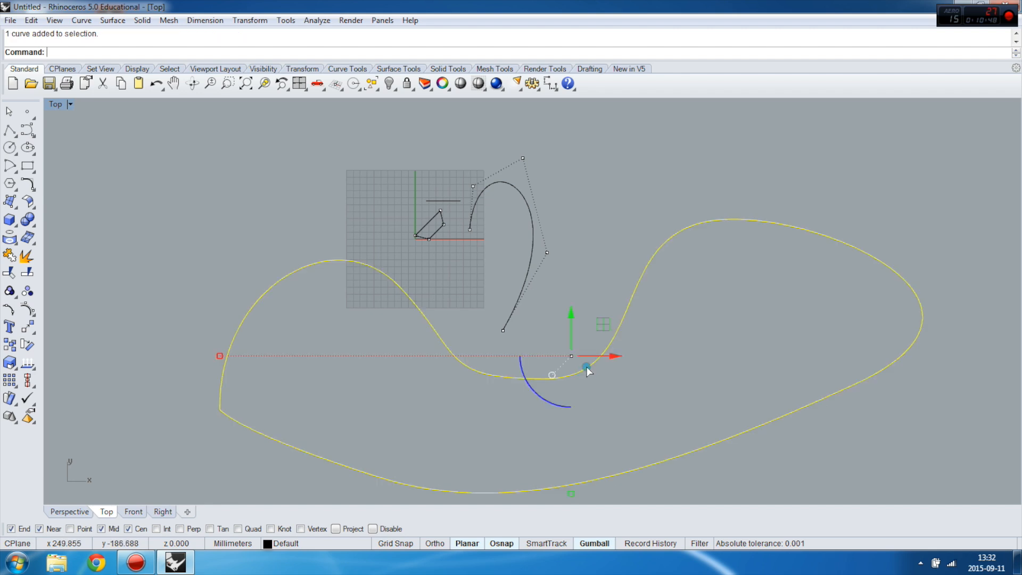
click(29, 310)
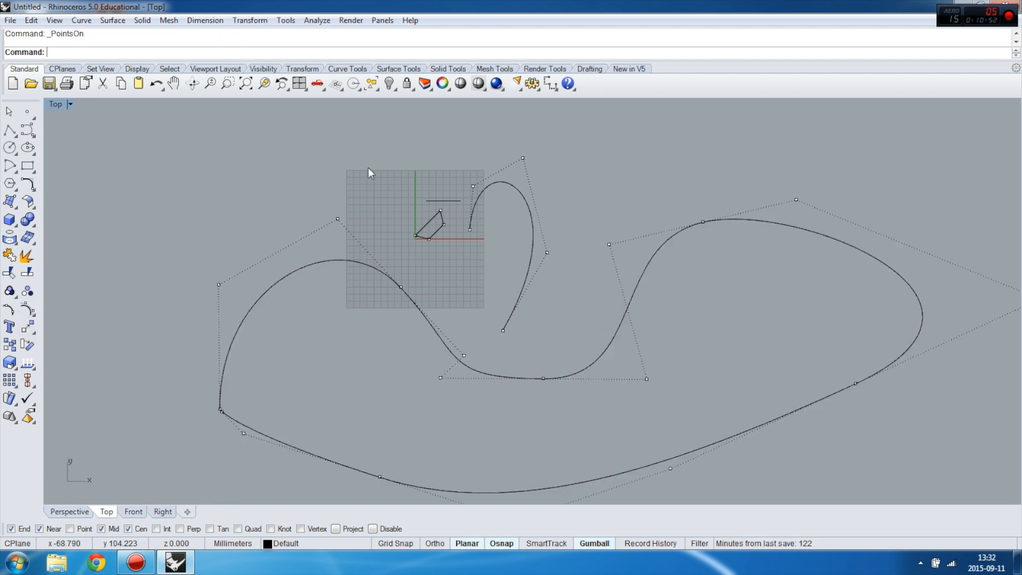
scroll(244, 257, down, 2)
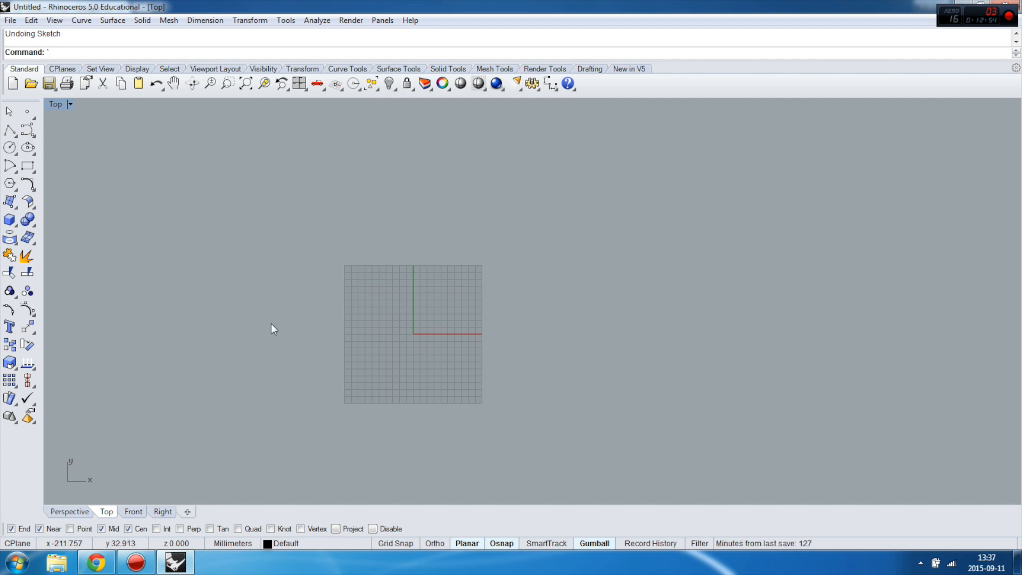
Sketch an open, non-planar freehand curve with overlapping loops across the grid and a wavy return stroke that ends near its start.
scroll(271, 323, up, 6)
scroll(485, 76, down, 1)
scroll(337, 189, down, 2)
right_drag(484, 258, 401, 219)
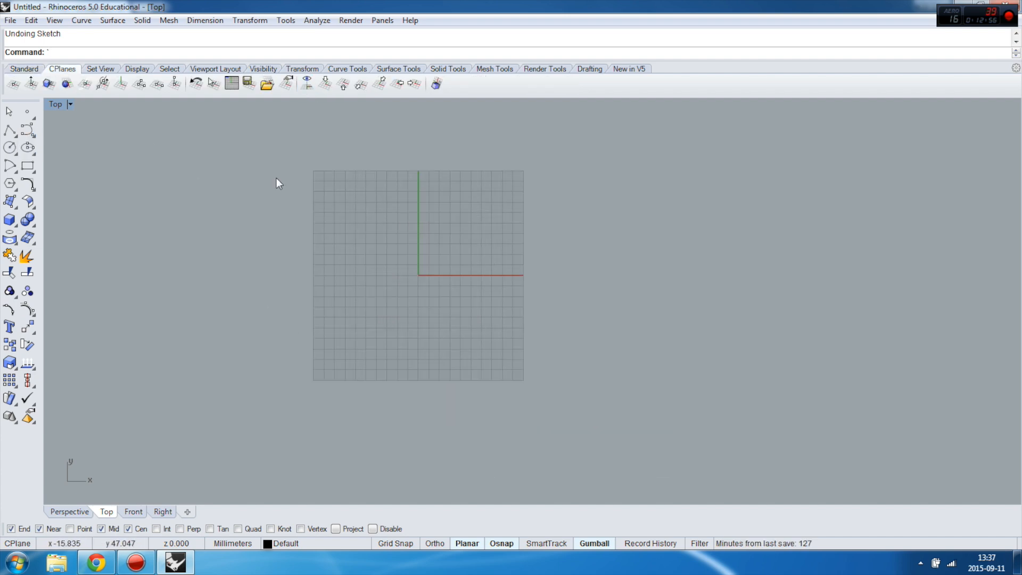
click(21, 68)
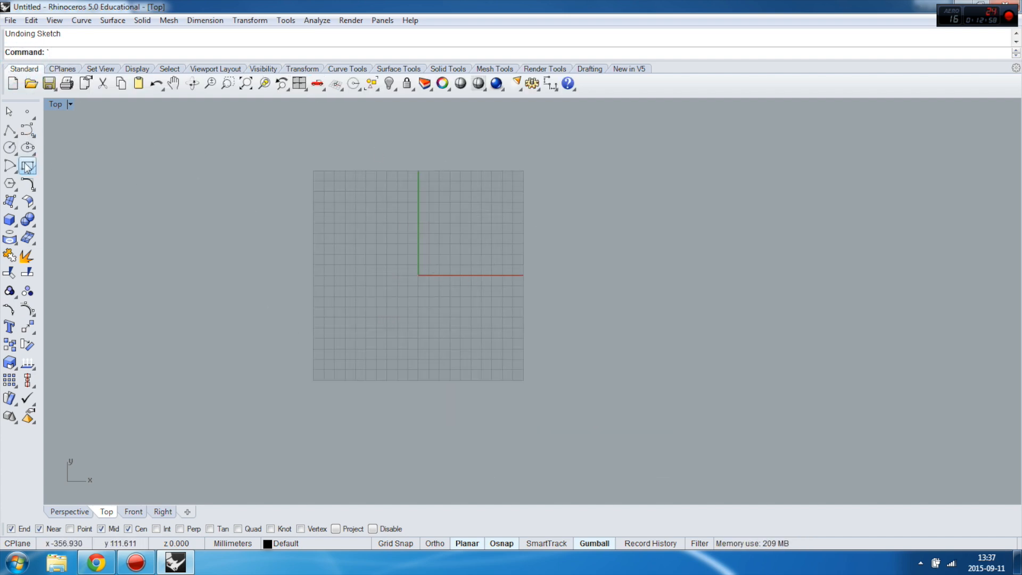
click(32, 134)
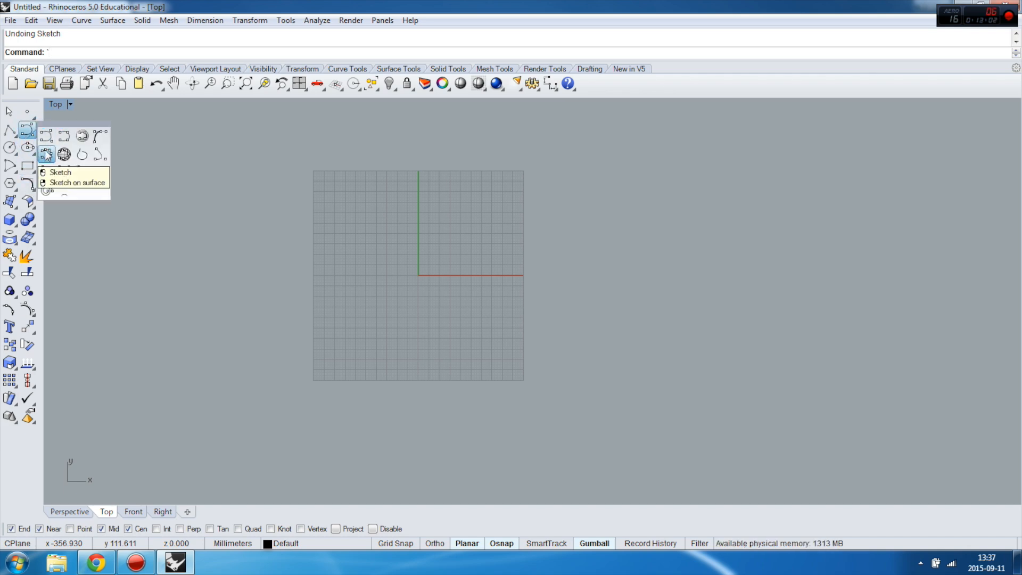
click(46, 155)
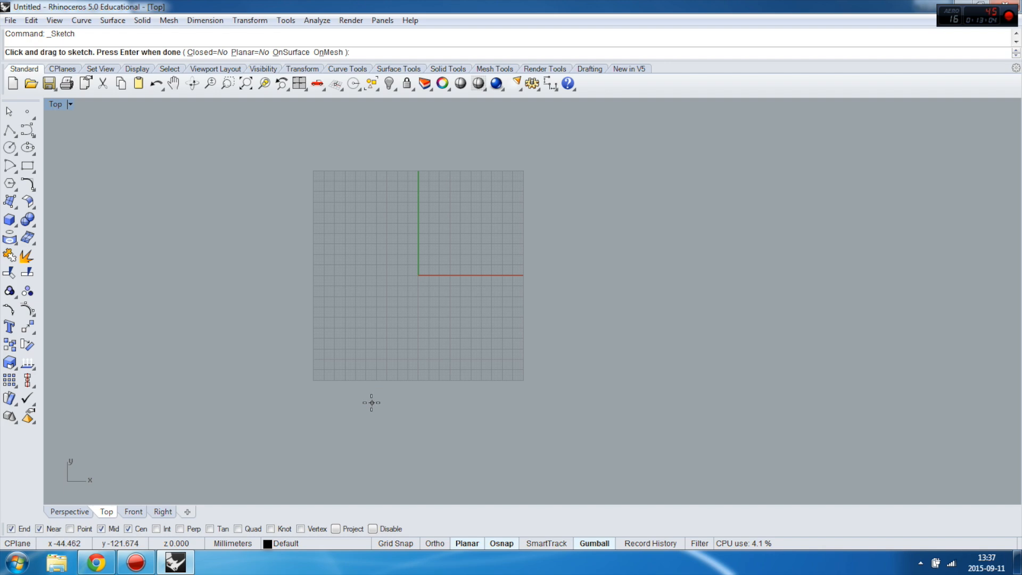
mouse_move(373, 409)
mouse_down()
mouse_move(256, 221)
mouse_move(323, 277)
mouse_move(438, 249)
mouse_move(450, 218)
mouse_move(570, 231)
mouse_move(640, 315)
mouse_move(582, 365)
mouse_move(424, 456)
mouse_move(390, 429)
mouse_up()
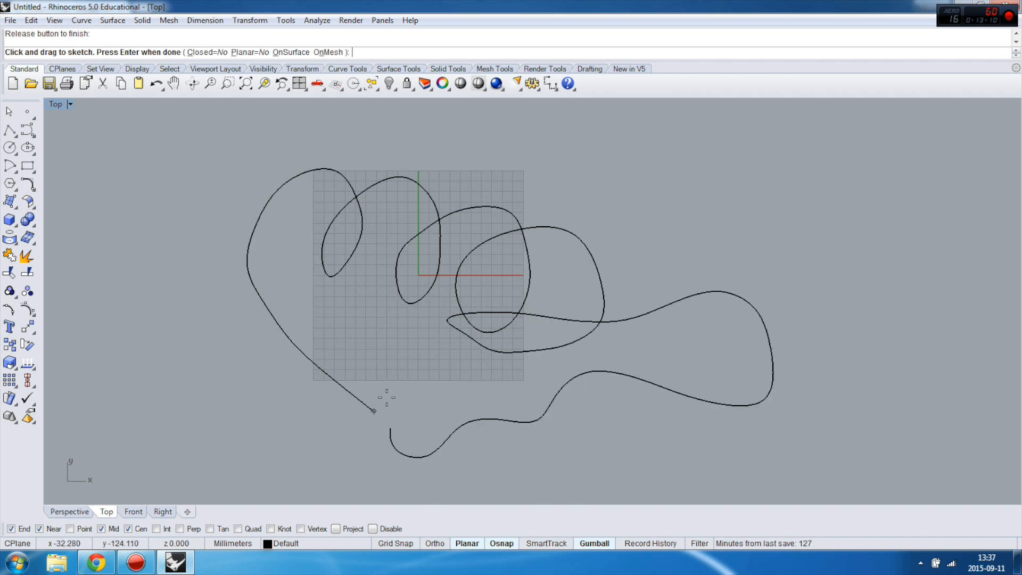
key(Return)
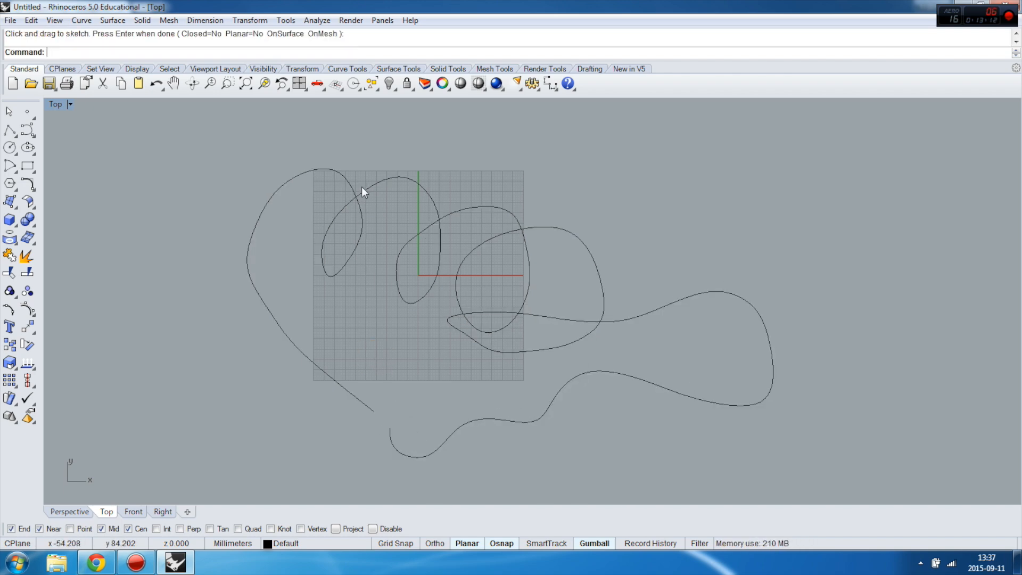
Move the sketched curve slightly up and left, and turn on its control points.
click(362, 190)
mouse_move(362, 190)
mouse_down()
mouse_move(340, 164)
mouse_move(345, 140)
mouse_up()
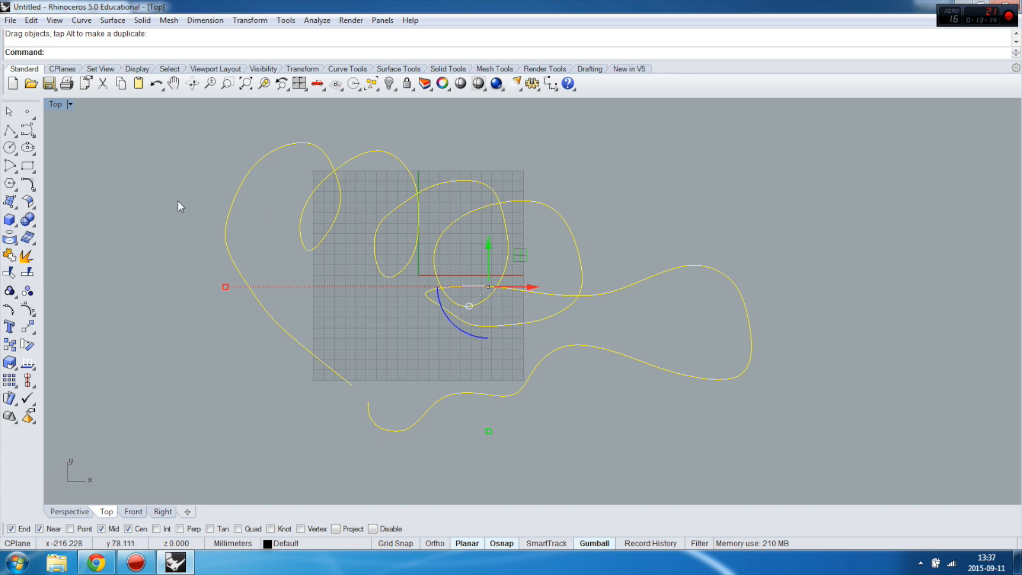
click(34, 296)
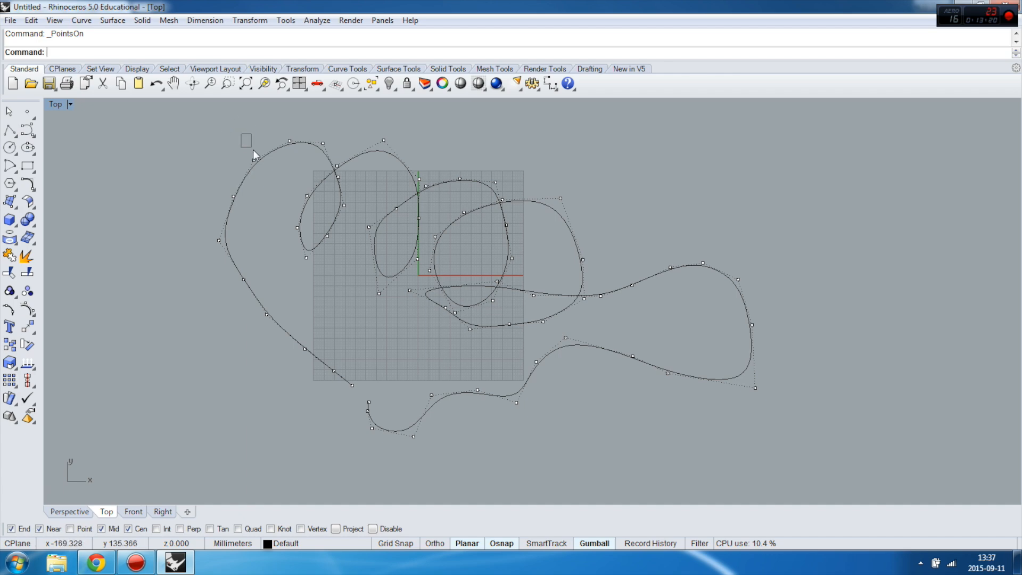
Move the control point at the sketched curve's upper-left bend outward with the gumball, and turn the control points off.
drag(268, 171, 269, 172)
drag(253, 120, 253, 112)
drag(298, 152, 289, 152)
click(300, 128)
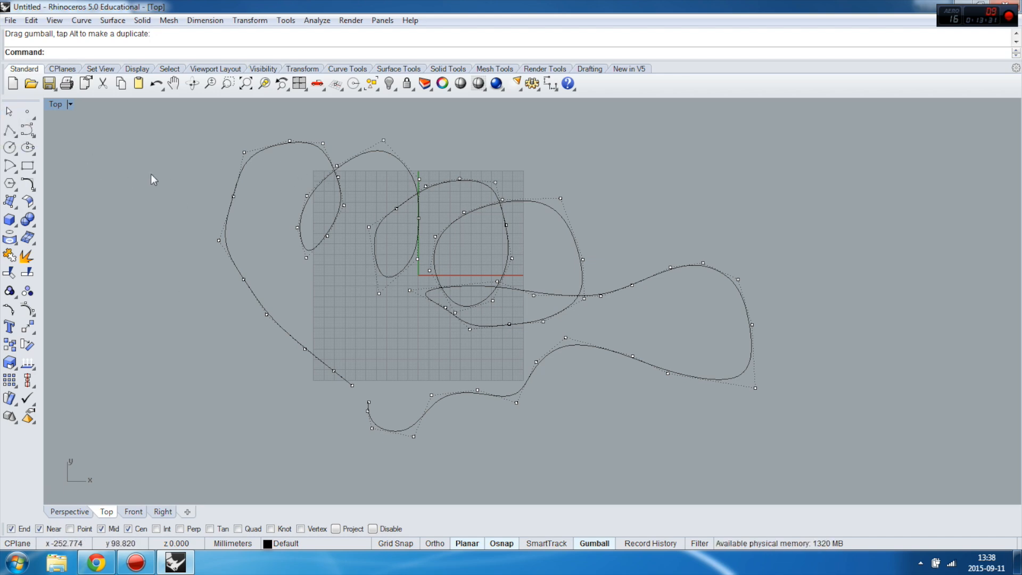
key(Escape)
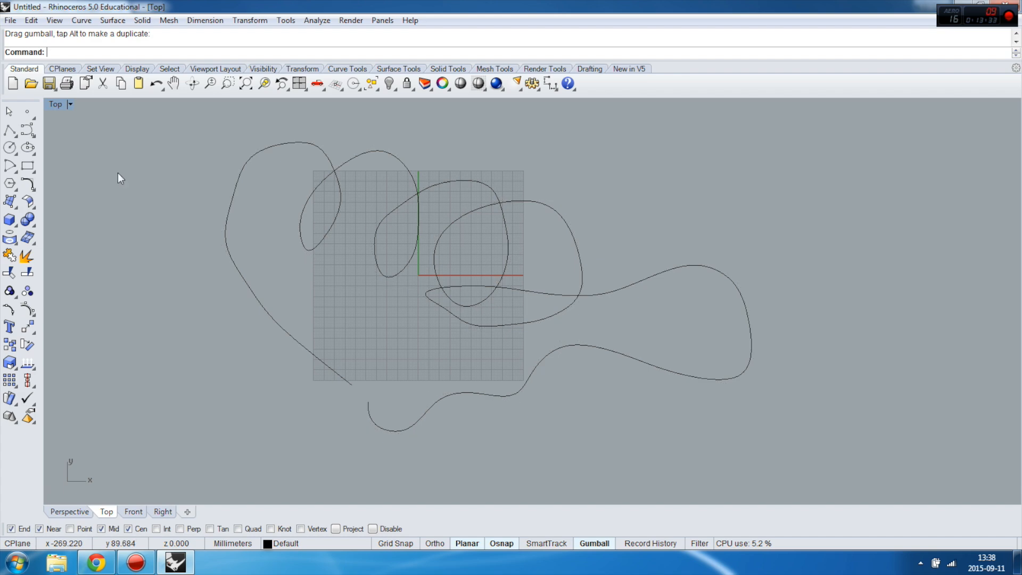
Open the set of curve drawing tools.
click(33, 136)
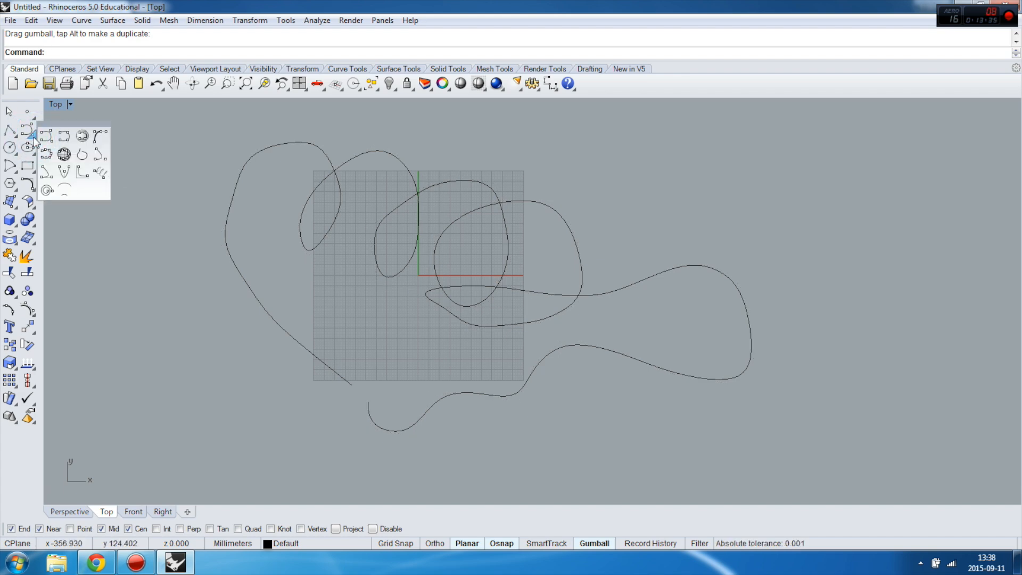